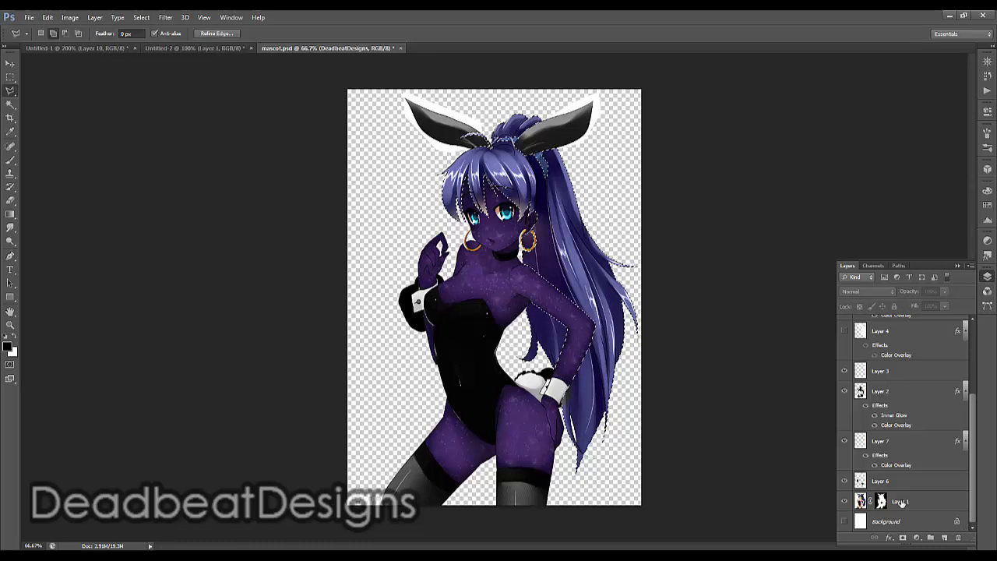
# Select Layer 1 and make the Polygonal Lasso the active tool, keeping the existing hair selection
pyautogui.click(902, 503)
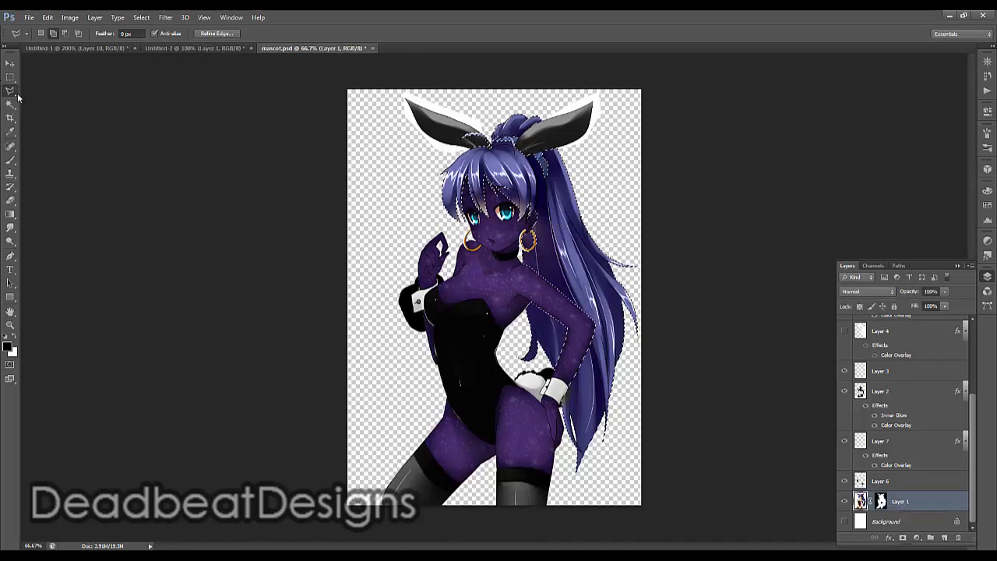
pyautogui.moveTo(10, 91); pyautogui.dragTo(52, 111)
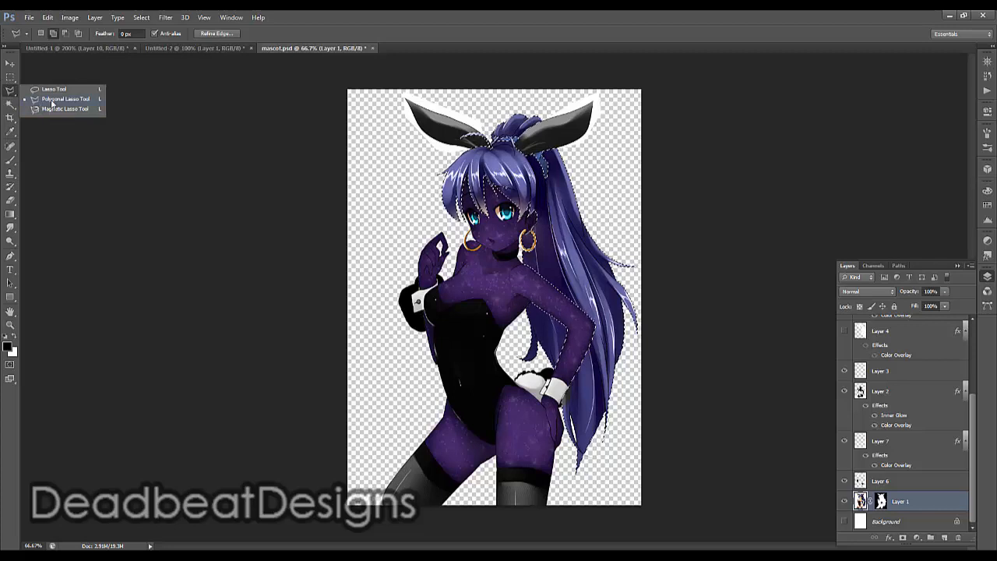
pyautogui.click(748, 253)
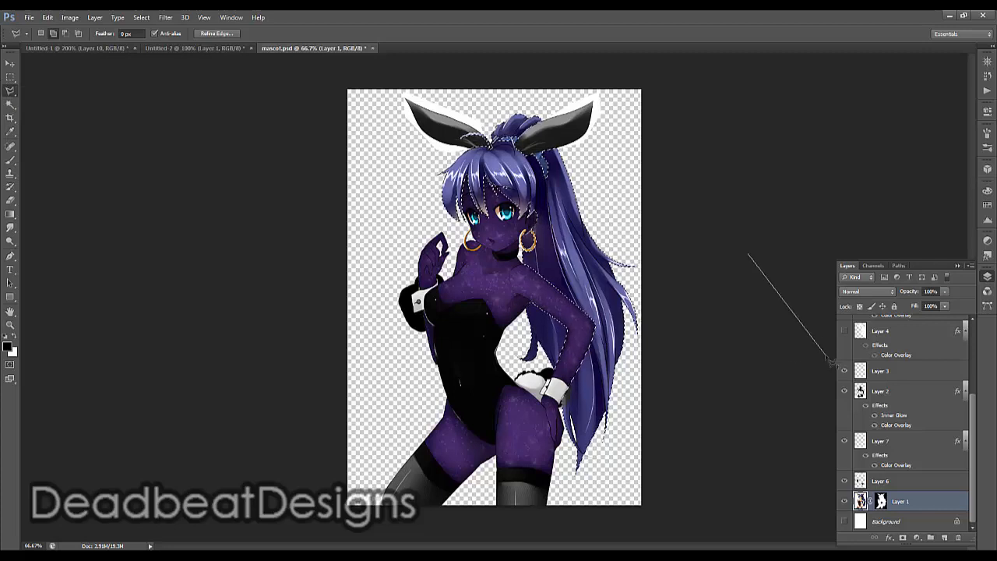
pyautogui.click(761, 345)
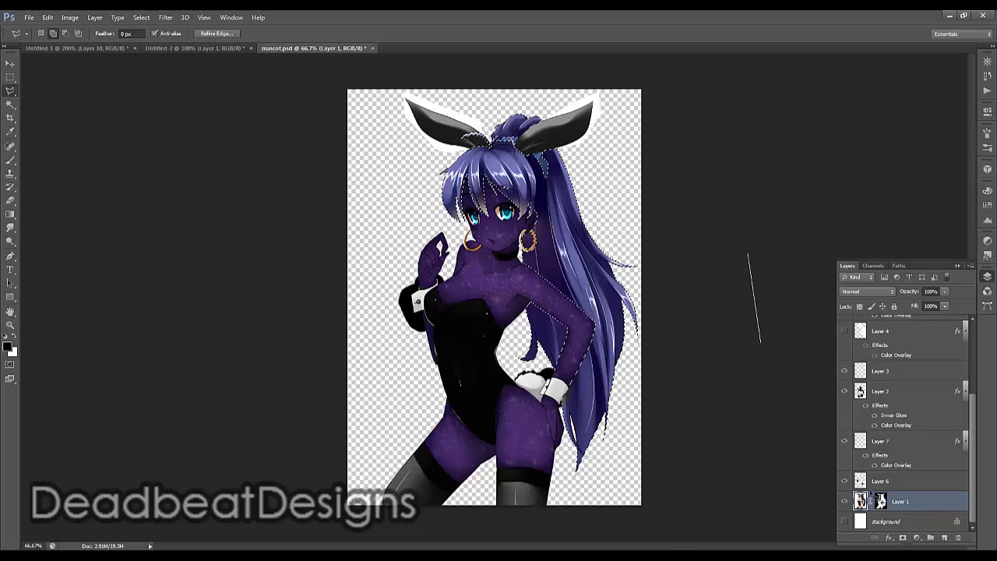
pyautogui.hotkey('ctrl', 'c')
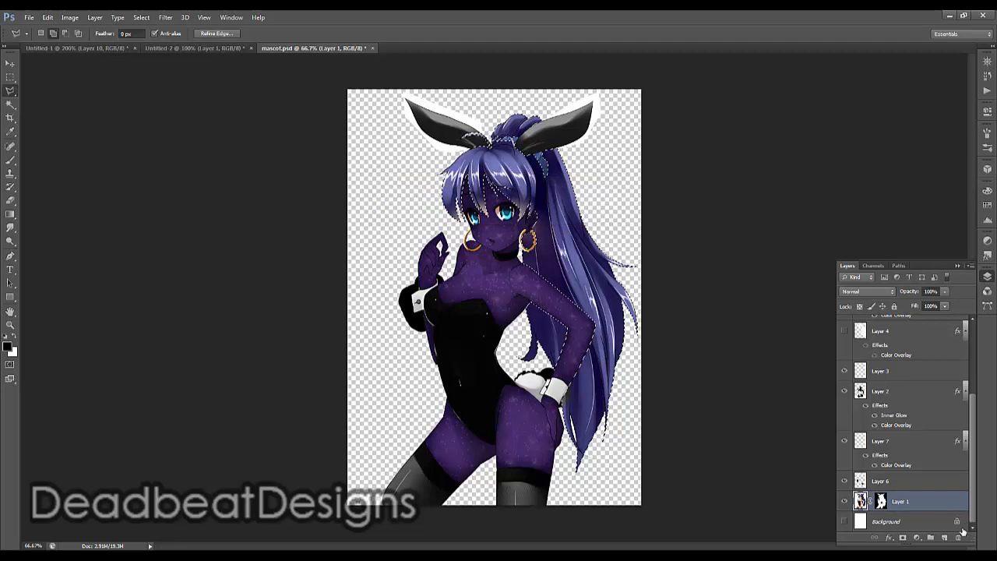
# Add a new layer directly above Layer 1 and fill the hair selection on it with the black foreground color
pyautogui.click(943, 538)
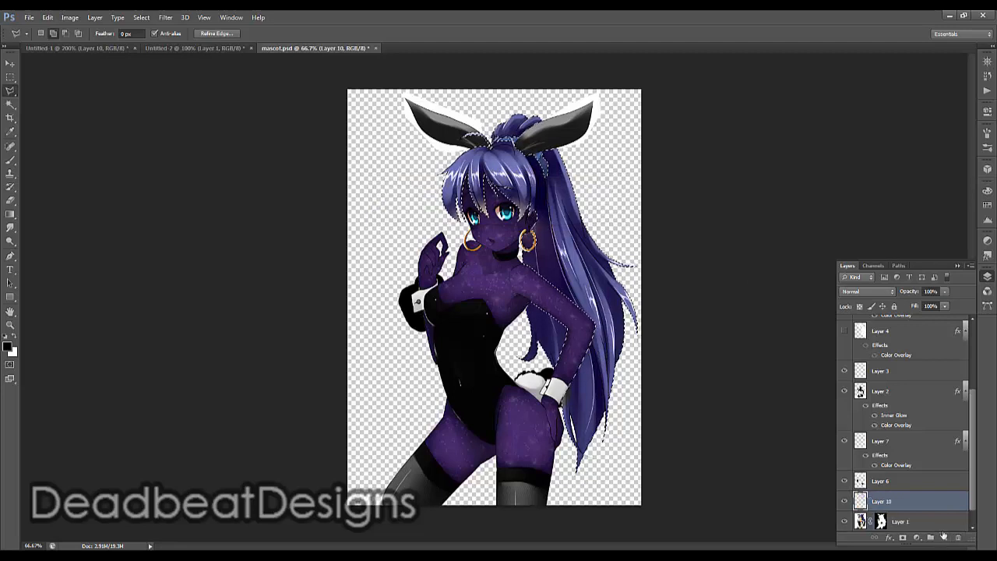
pyautogui.rightClick(628, 223)
pyautogui.click(664, 369)
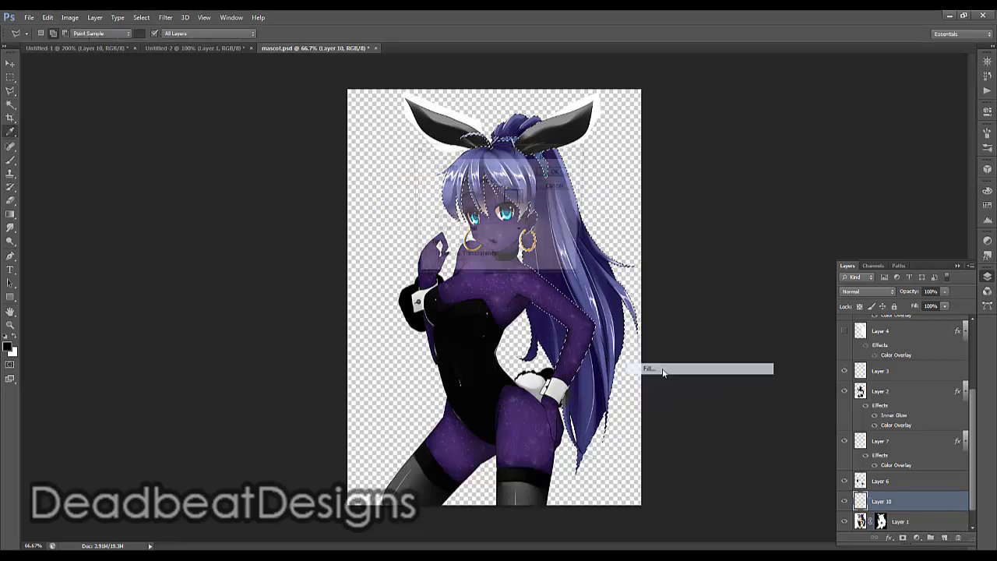
pyautogui.click(556, 173)
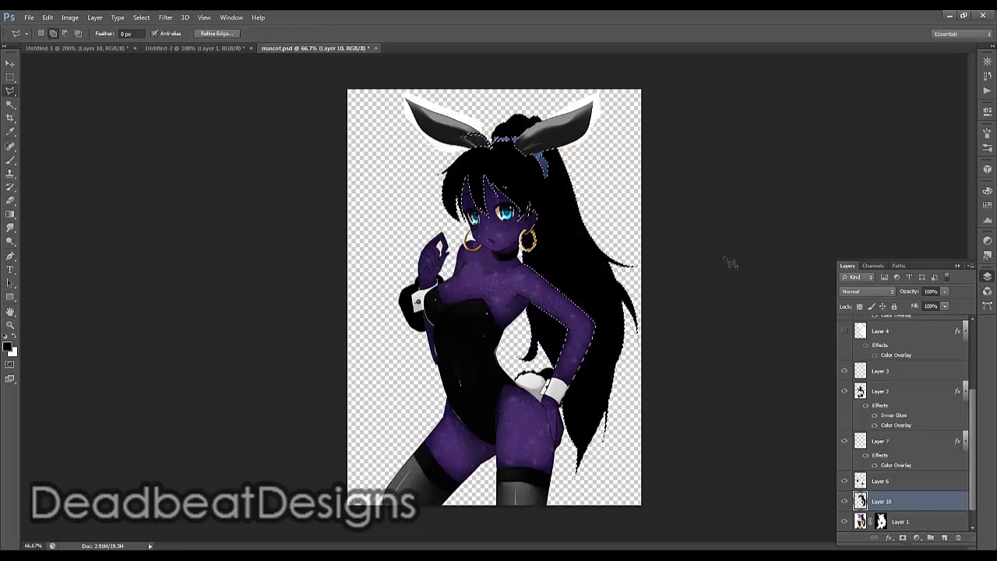
# Set the black hair layer's blend mode to Color and add a white (ffffff) Color Overlay effect to it
pyautogui.click(881, 293)
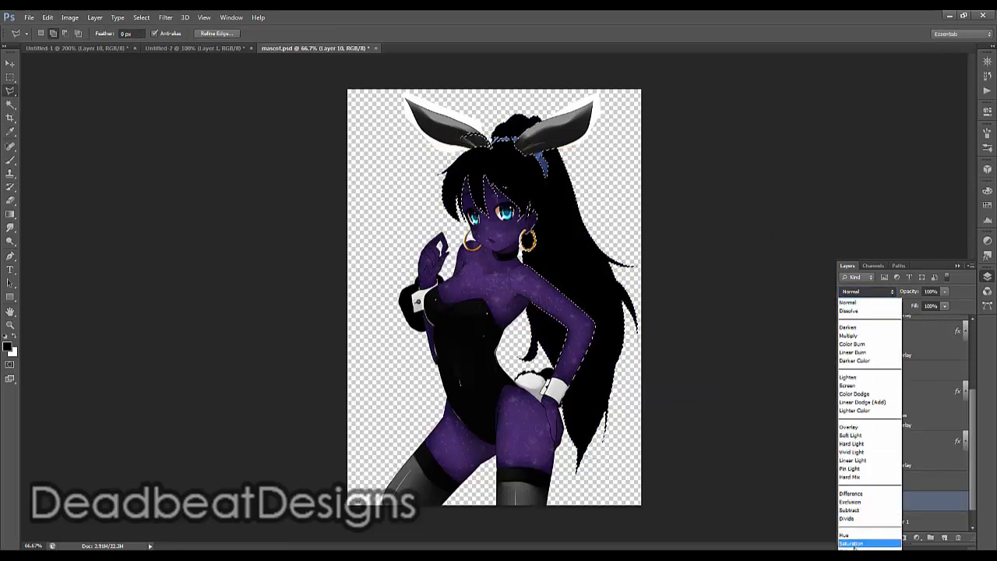
pyautogui.click(865, 549)
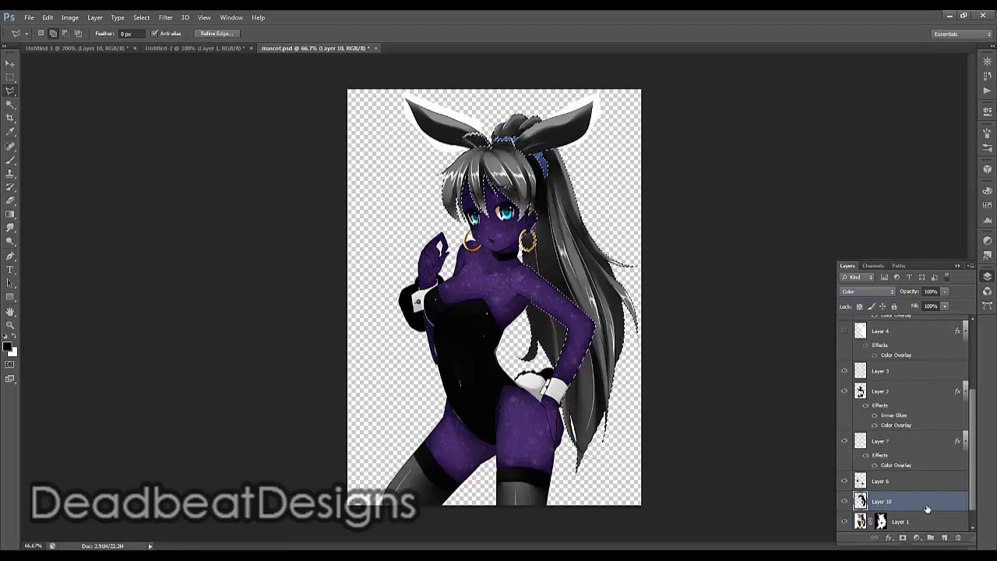
pyautogui.doubleClick(927, 509)
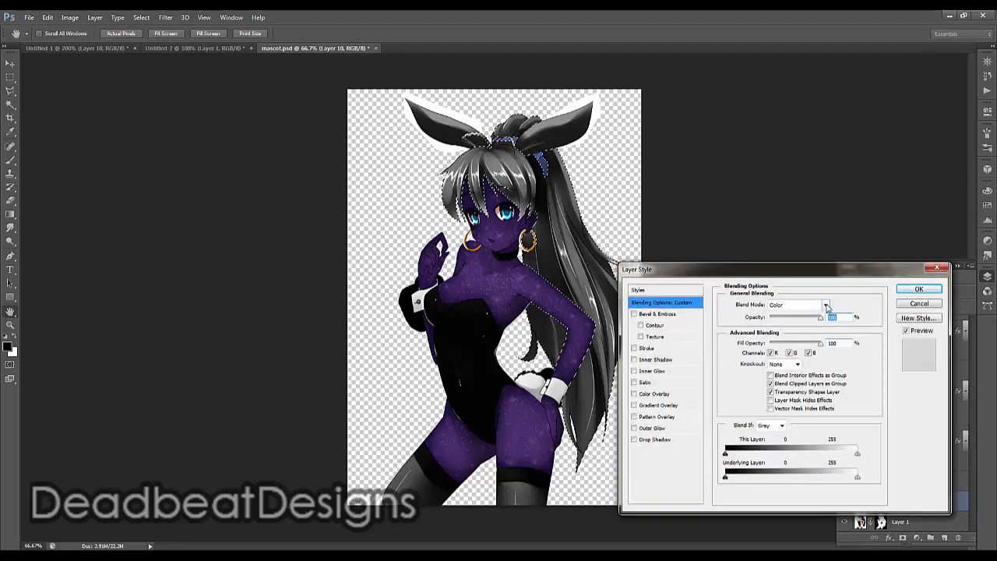
pyautogui.click(668, 394)
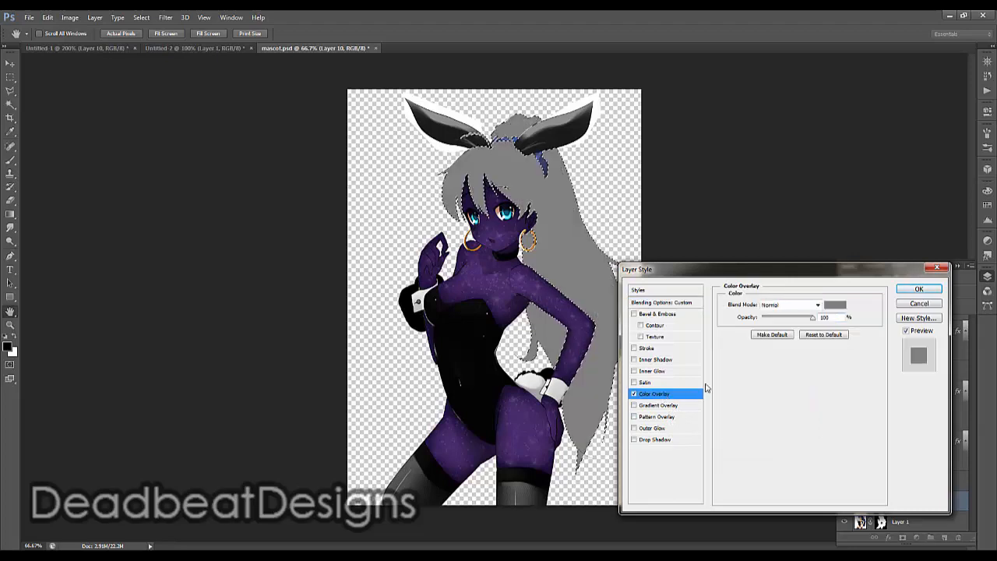
pyautogui.click(835, 304)
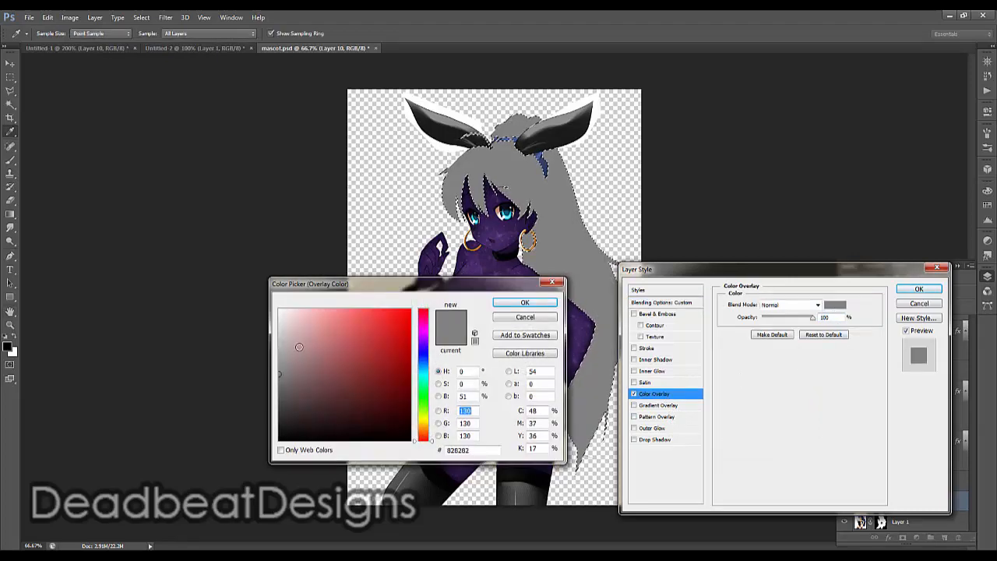
pyautogui.moveTo(299, 348); pyautogui.dragTo(241, 238)
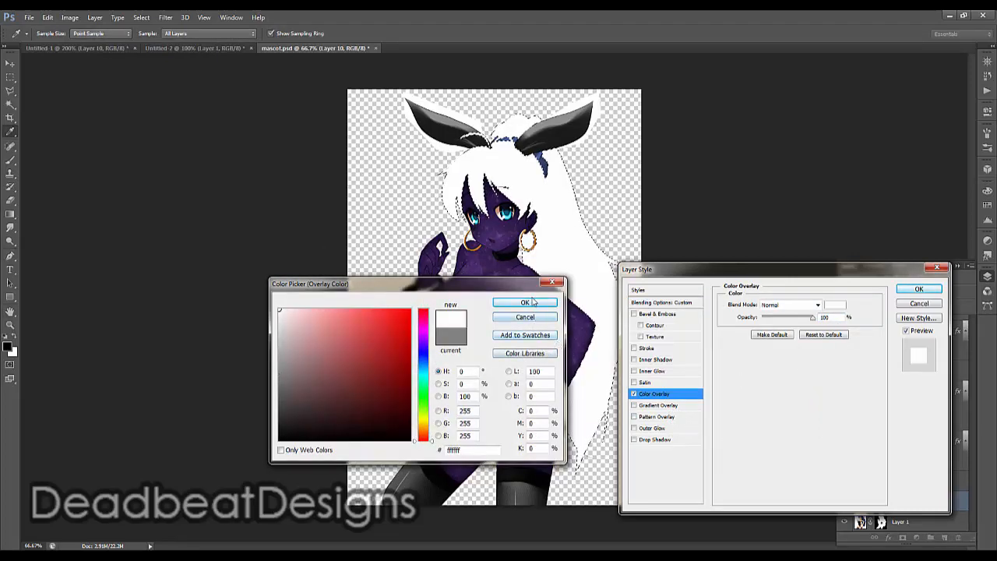
pyautogui.click(525, 303)
# Try the Soft Light and Overlay blend modes on the hair layer's white color overlay
pyautogui.click(818, 305)
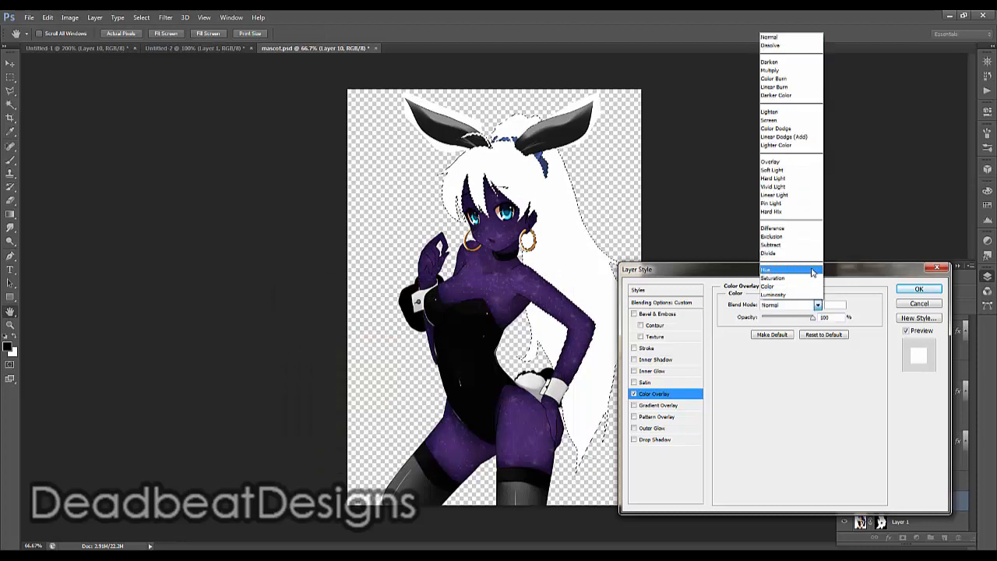
pyautogui.click(792, 170)
pyautogui.press('Tab')
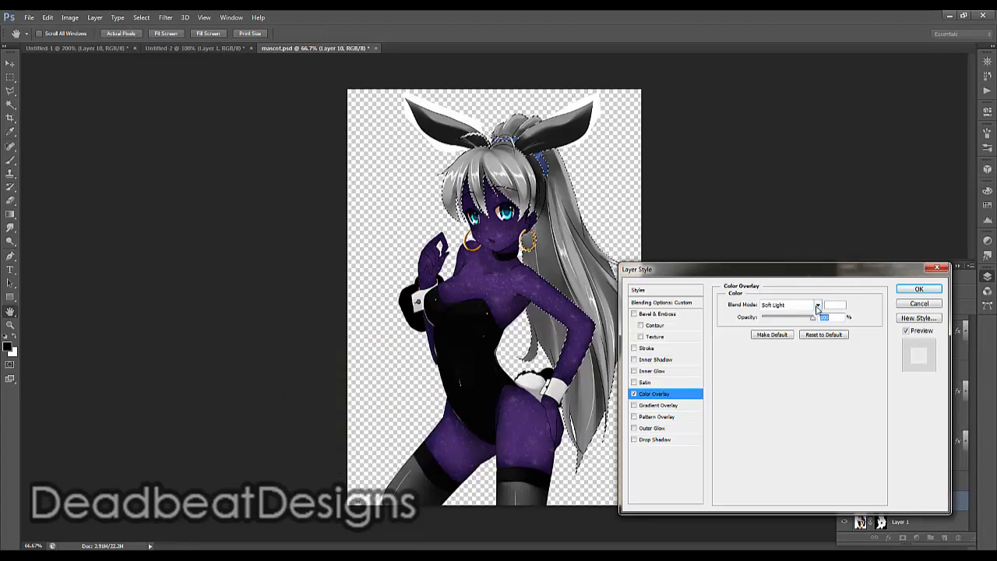
pyautogui.click(817, 306)
pyautogui.click(784, 161)
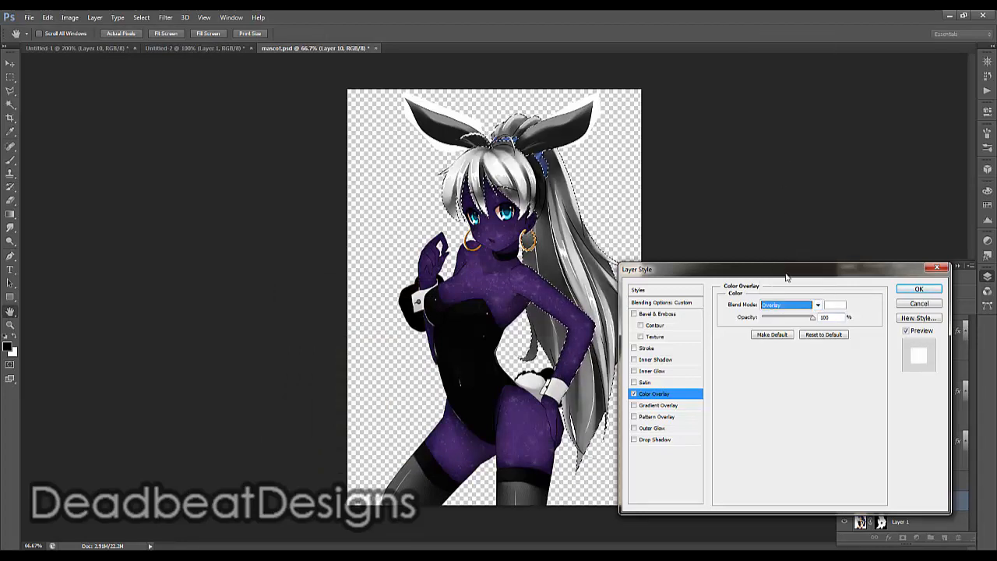
# Set the hair layer's white color overlay to Linear Light at about 51% opacity and apply the layer style
pyautogui.click(818, 306)
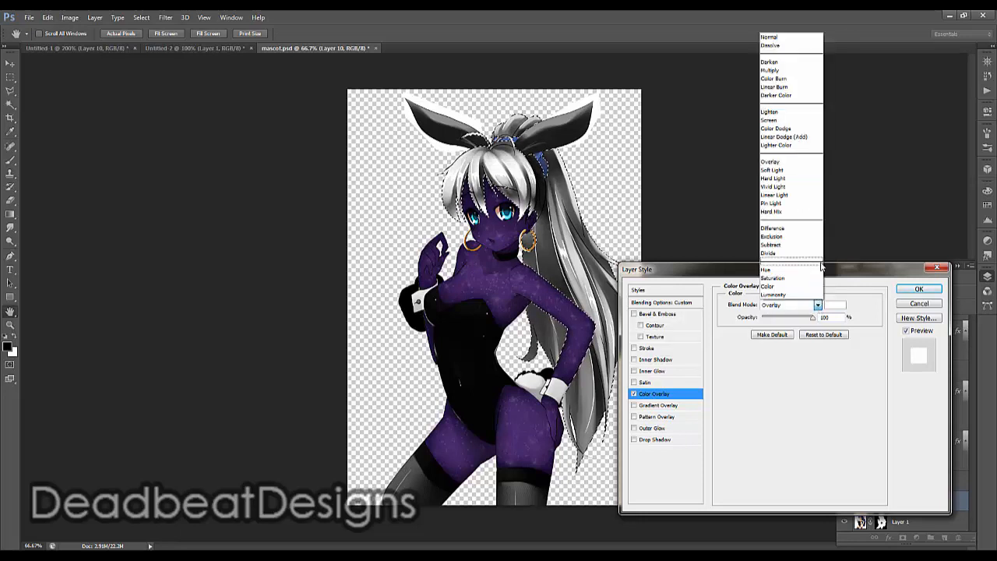
pyautogui.click(796, 195)
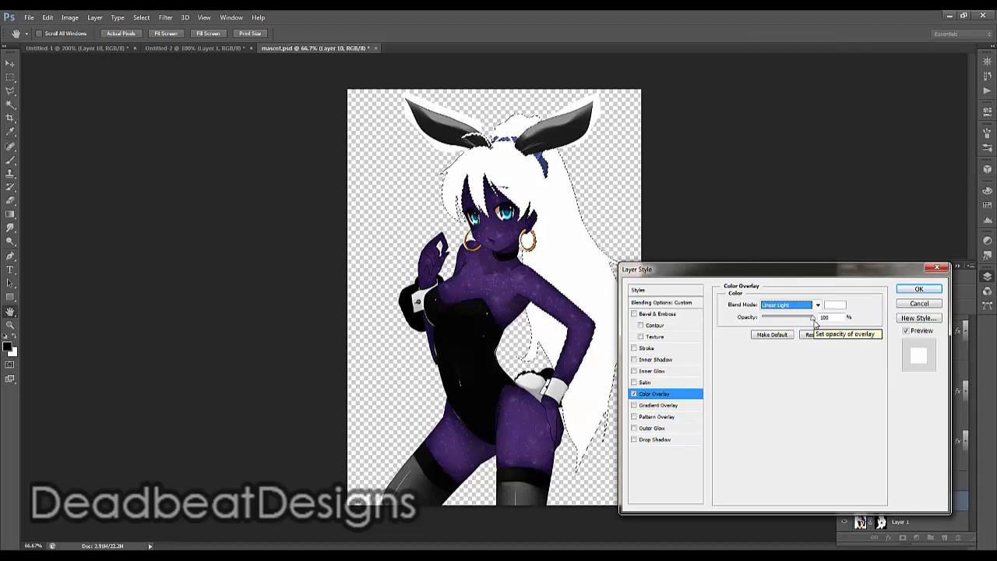
pyautogui.moveTo(814, 319); pyautogui.dragTo(790, 311)
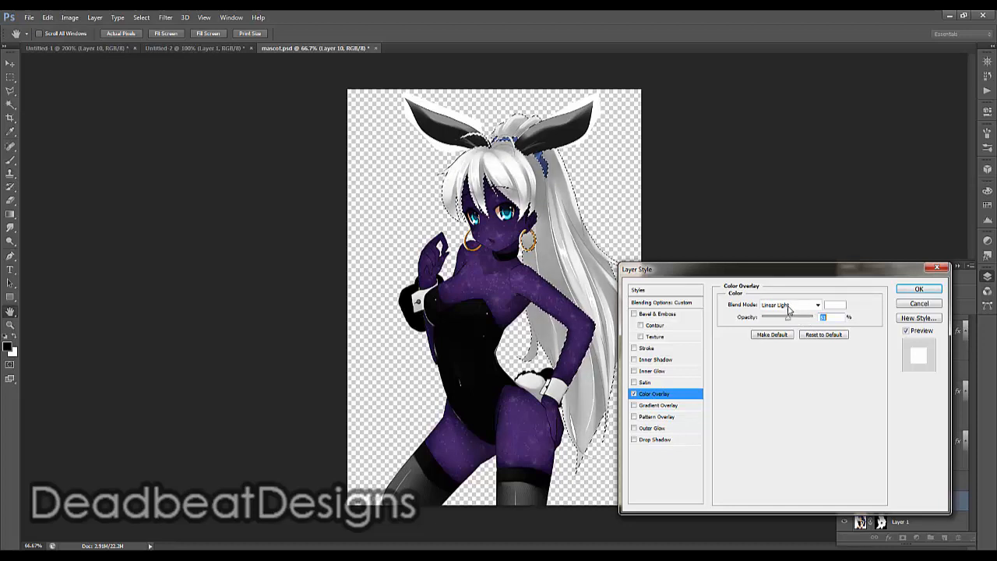
pyautogui.click(907, 291)
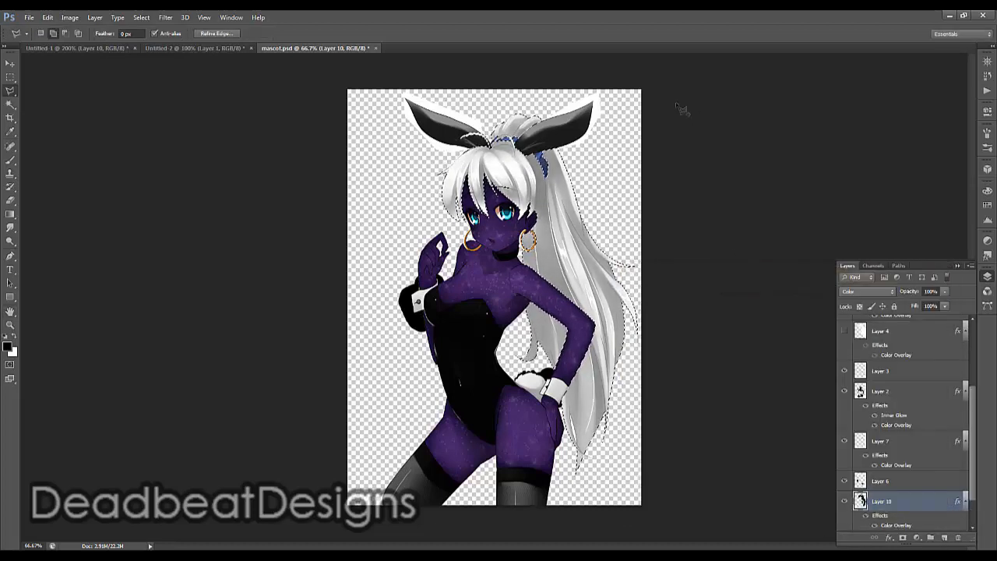
# Apply a Levels adjustment to the selected hair on Layer 1 with shadow input 16, midtones 1.29 and a lowered highlight input
pyautogui.click(150, 19)
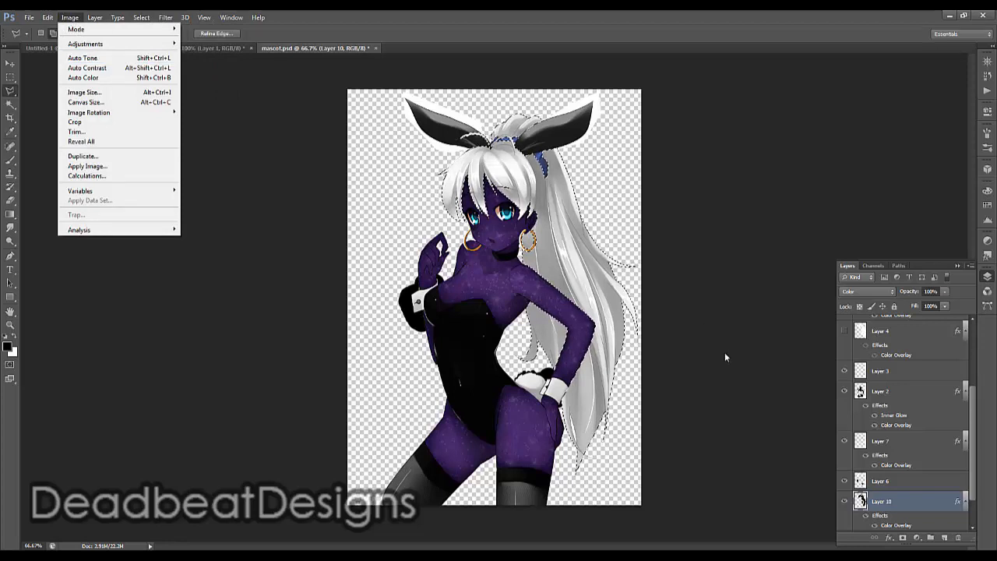
pyautogui.click(974, 488)
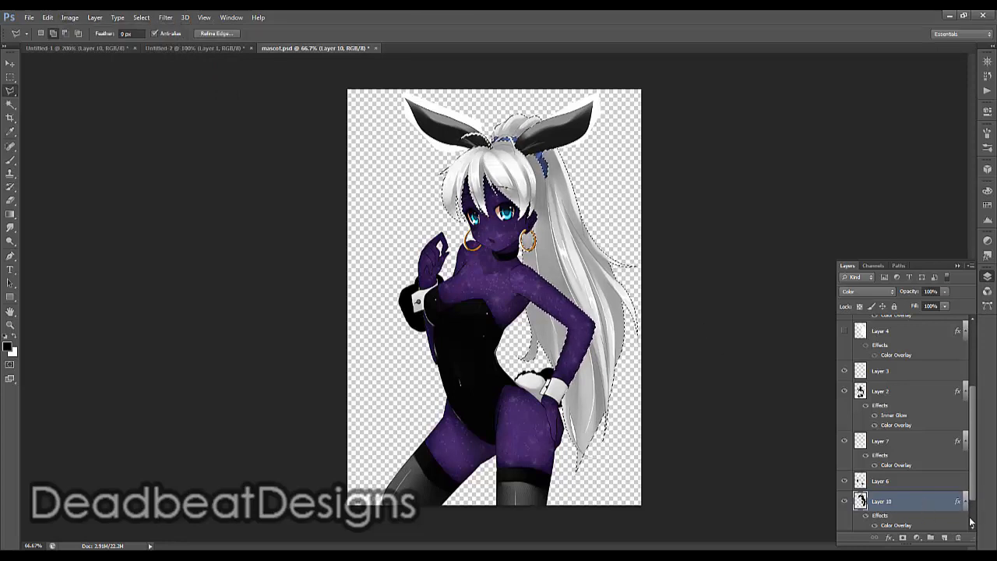
pyautogui.scroll(-2, 973, 495)
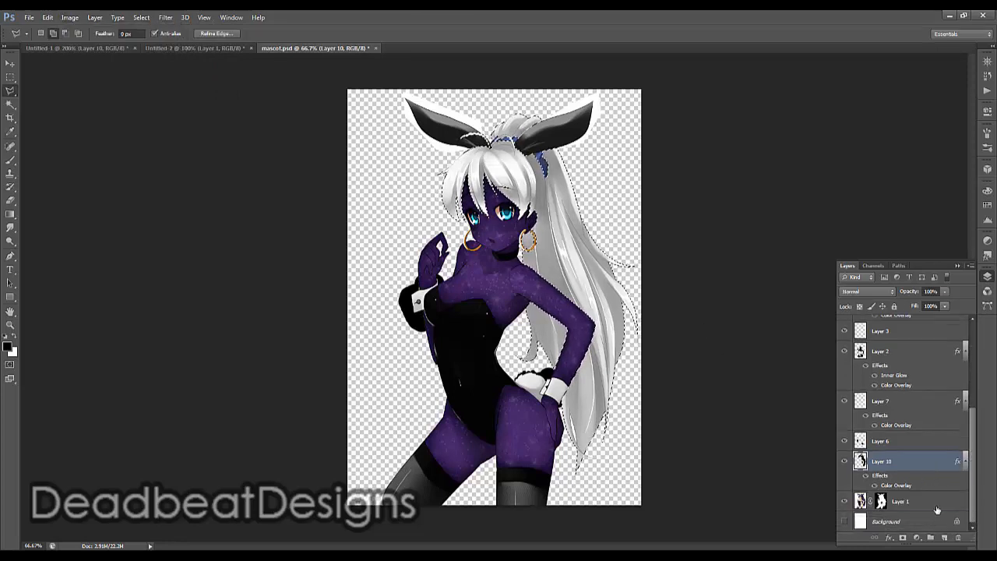
pyautogui.click(935, 505)
pyautogui.click(69, 17)
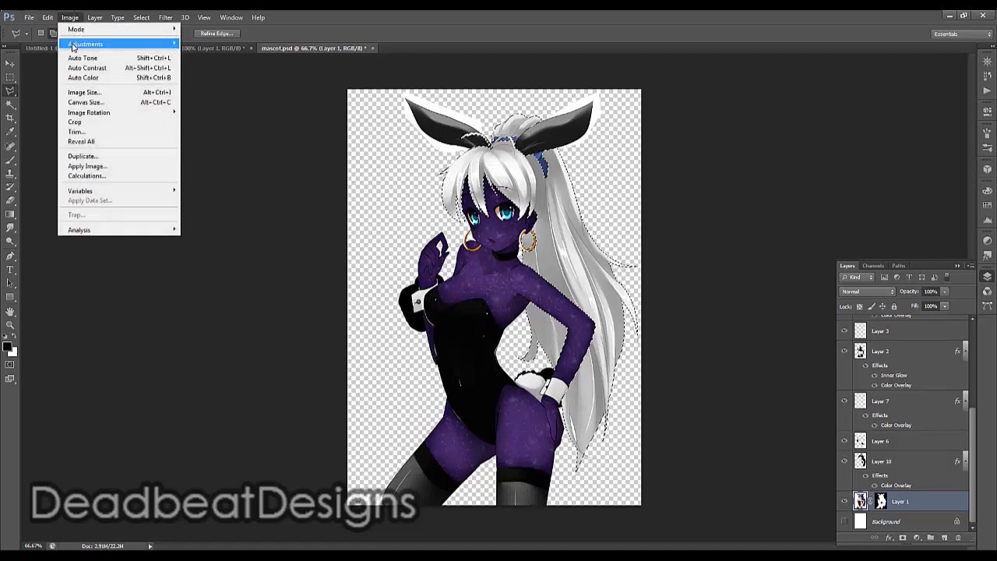
pyautogui.moveTo(78, 44)
pyautogui.click(219, 53)
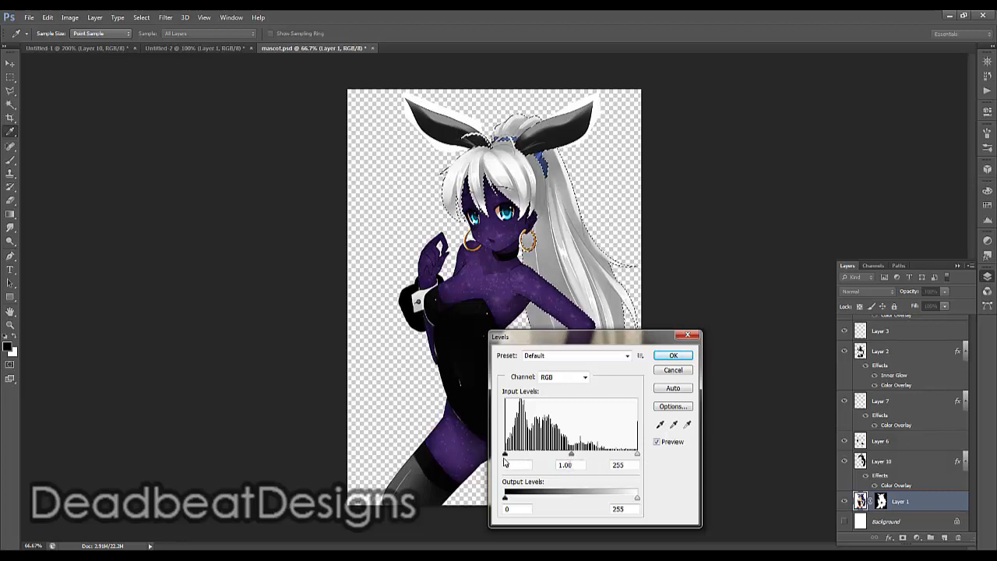
pyautogui.moveTo(505, 456)
pyautogui.mouseDown()
pyautogui.moveTo(526, 456)
pyautogui.moveTo(513, 455)
pyautogui.mouseUp()
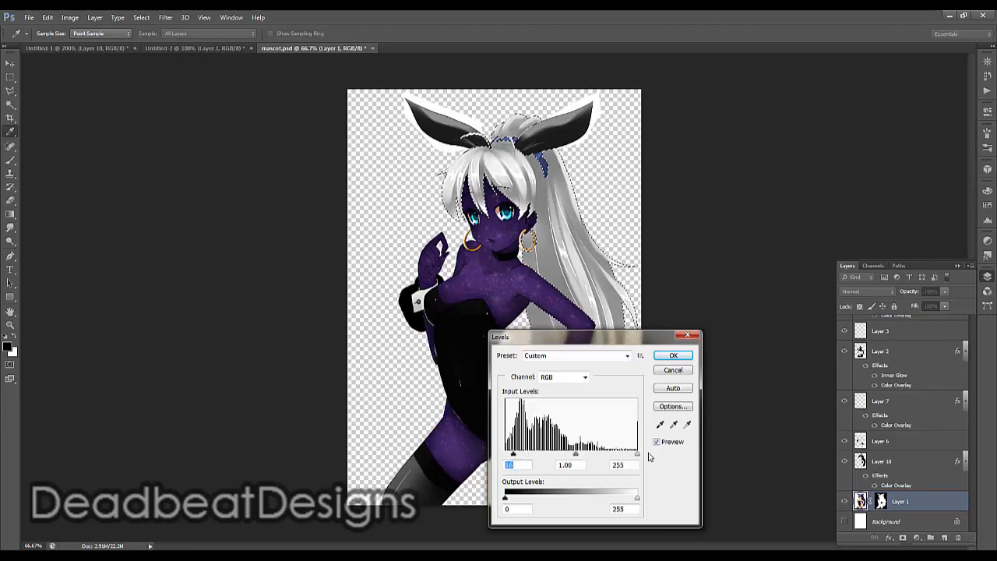
pyautogui.moveTo(577, 455); pyautogui.dragTo(567, 455)
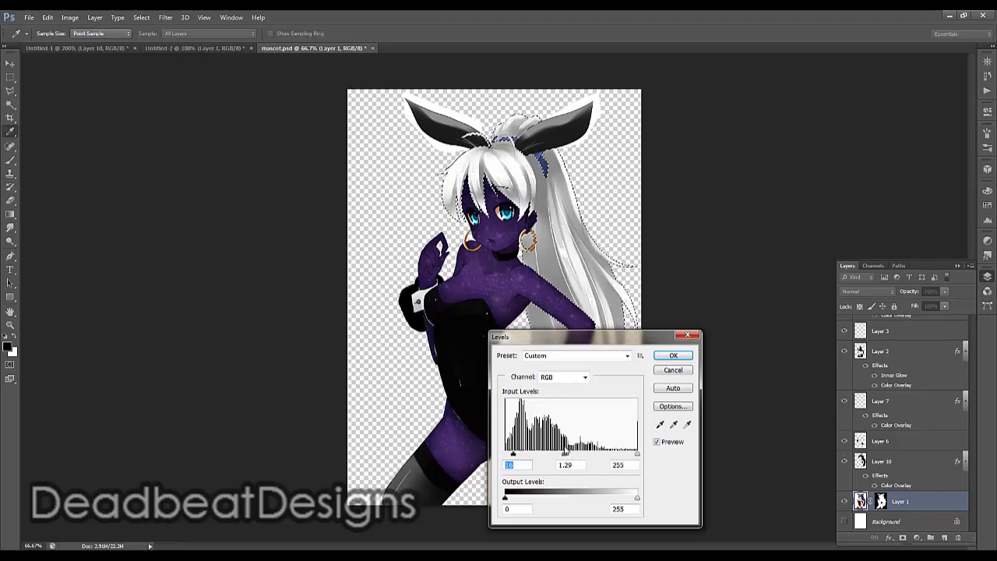
pyautogui.click(566, 454)
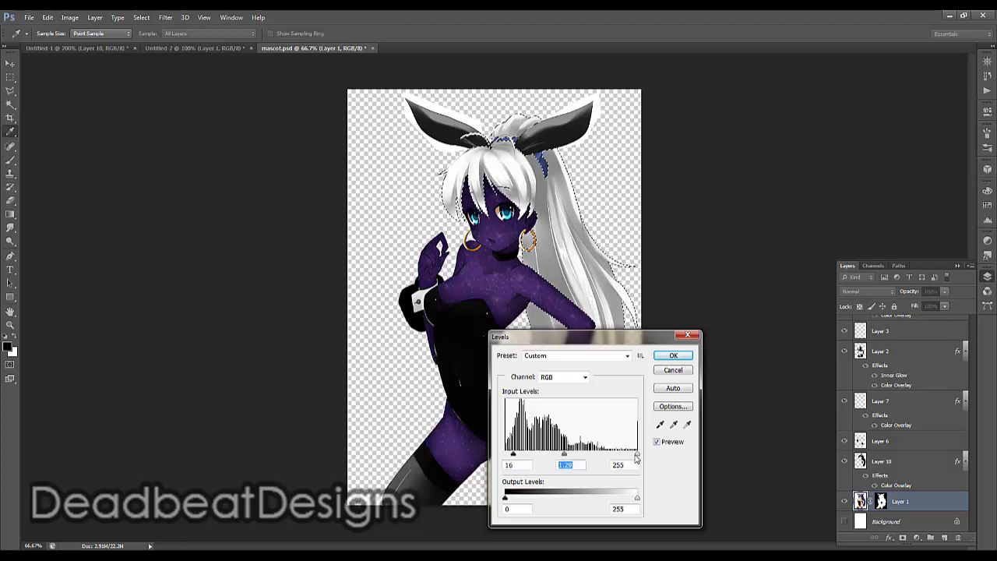
pyautogui.moveTo(636, 457)
pyautogui.mouseDown()
pyautogui.moveTo(620, 454)
pyautogui.moveTo(628, 456)
pyautogui.mouseUp()
pyautogui.click(667, 356)
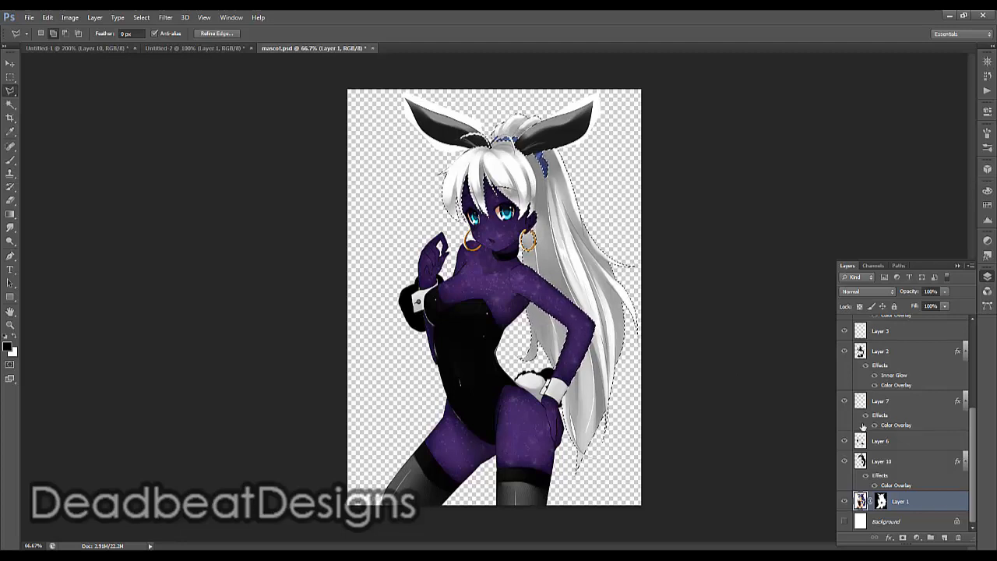
# Delete the white hair overlay layer and undo the deletion
pyautogui.click(948, 464)
pyautogui.moveTo(948, 464); pyautogui.dragTo(960, 538)
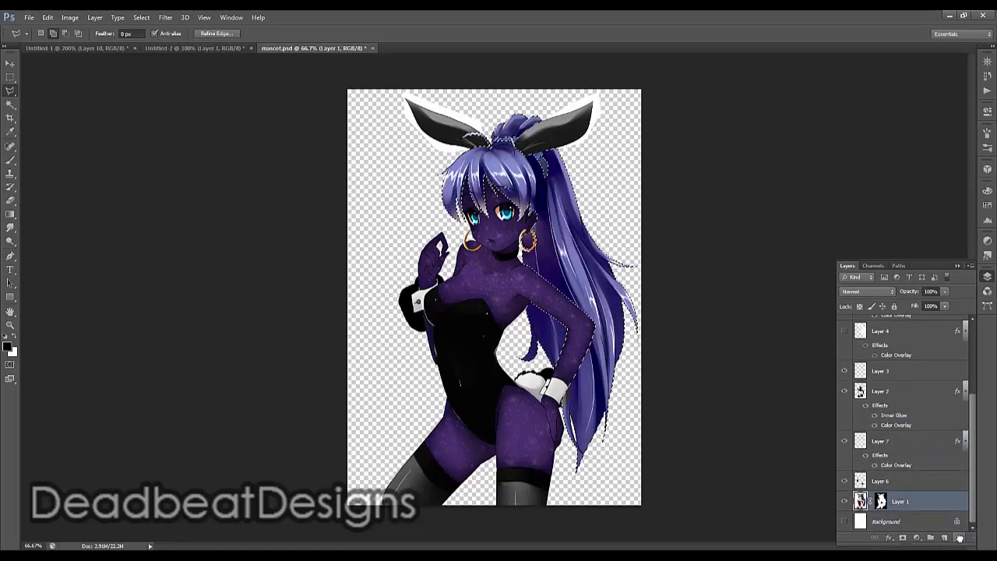
pyautogui.click(48, 17)
pyautogui.click(70, 30)
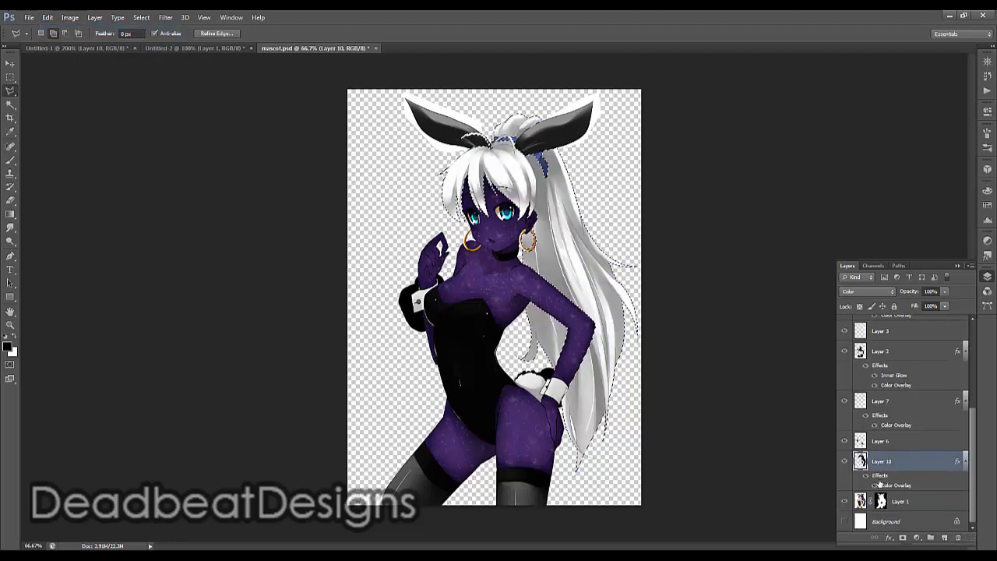
# Hide the white hair overlay layer, Layer 10
pyautogui.scroll(-1, 847, 456)
pyautogui.click(843, 462)
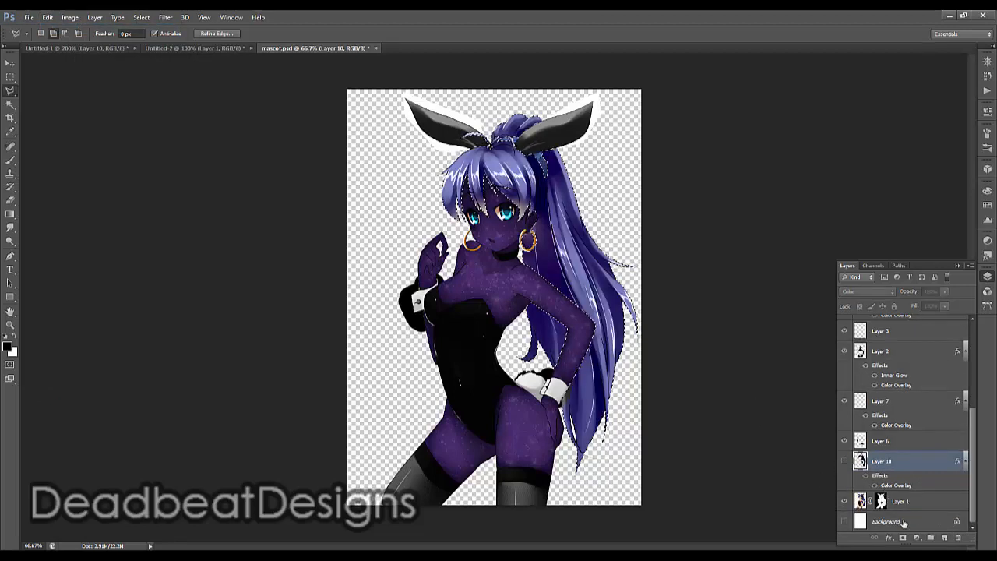
# Add a new layer above Layer 10 and fill the hair selection with the black foreground color
pyautogui.click(946, 539)
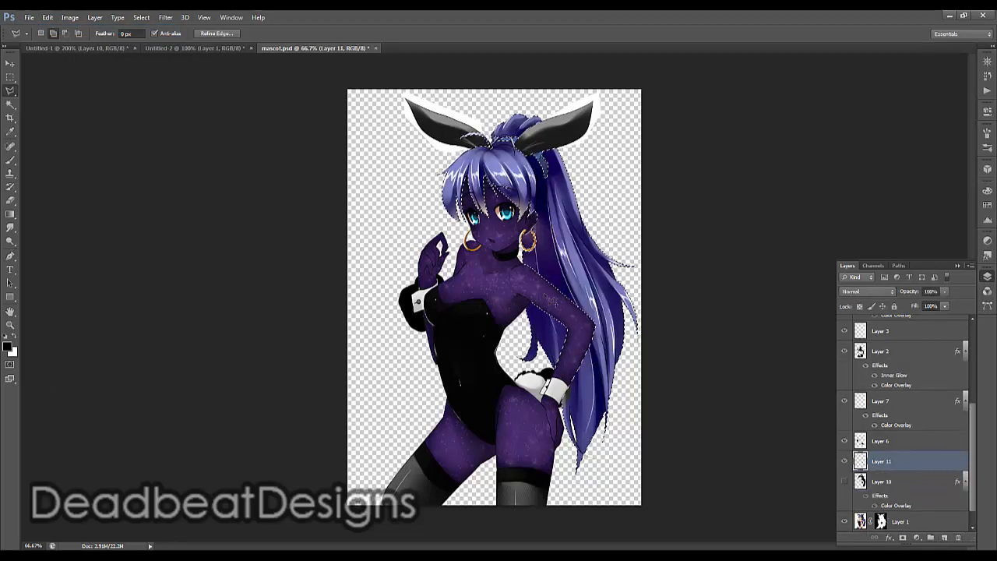
pyautogui.rightClick(533, 228)
pyautogui.click(570, 376)
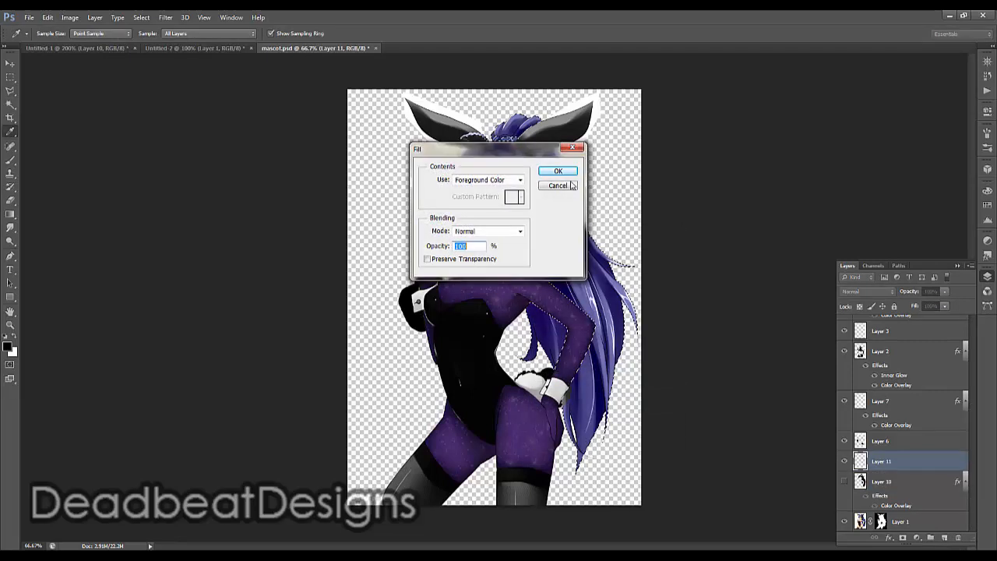
pyautogui.click(556, 169)
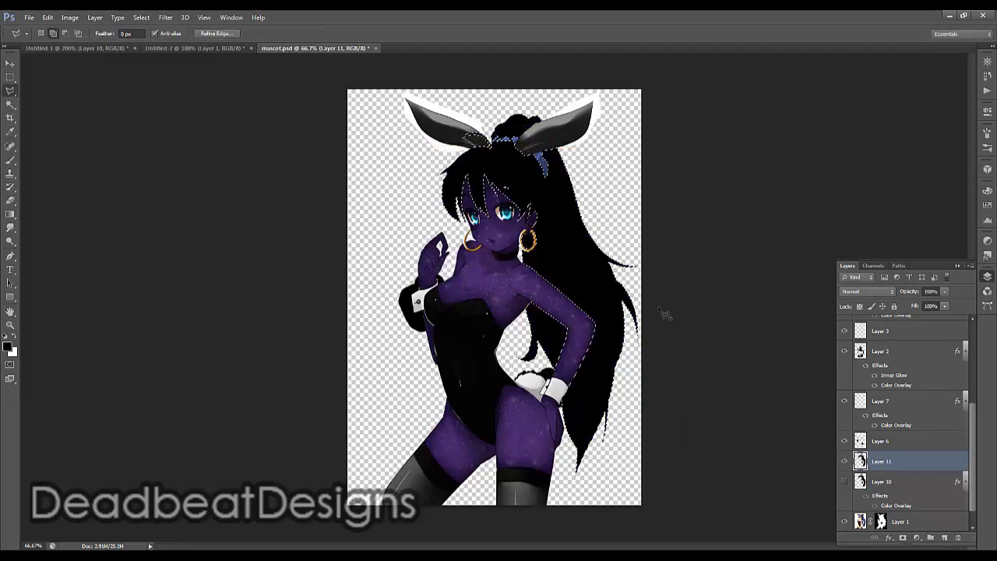
# Set Layer 11's blend mode to Color and give it a black (000000) color overlay
pyautogui.doubleClick(916, 464)
pyautogui.click(823, 305)
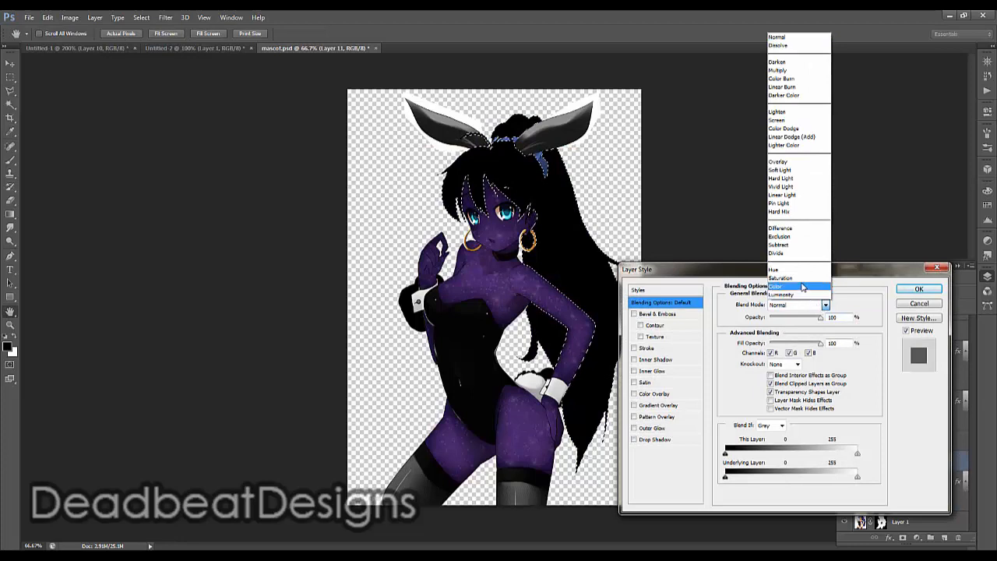
pyautogui.click(803, 287)
pyautogui.click(676, 398)
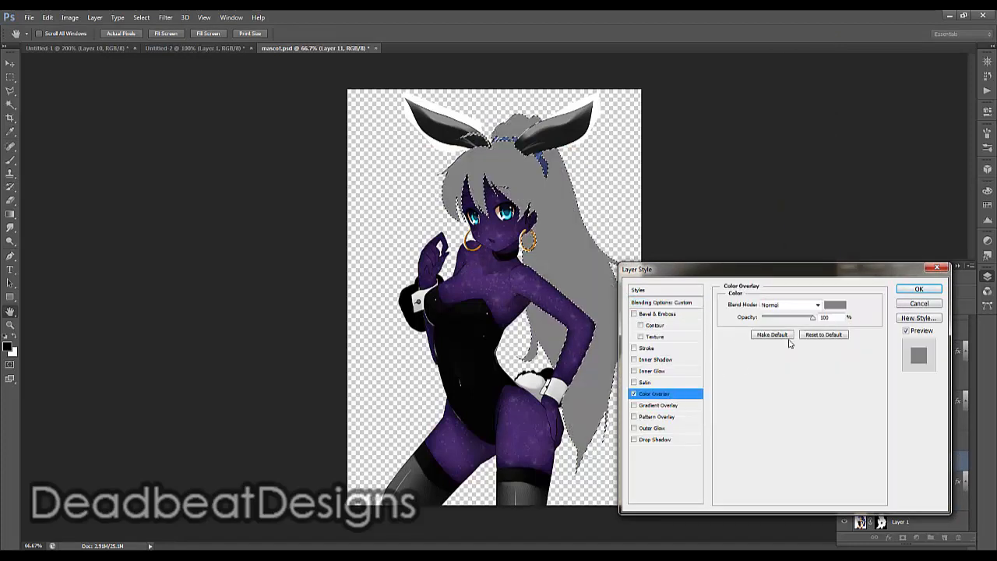
pyautogui.click(835, 305)
pyautogui.moveTo(361, 401); pyautogui.dragTo(499, 463)
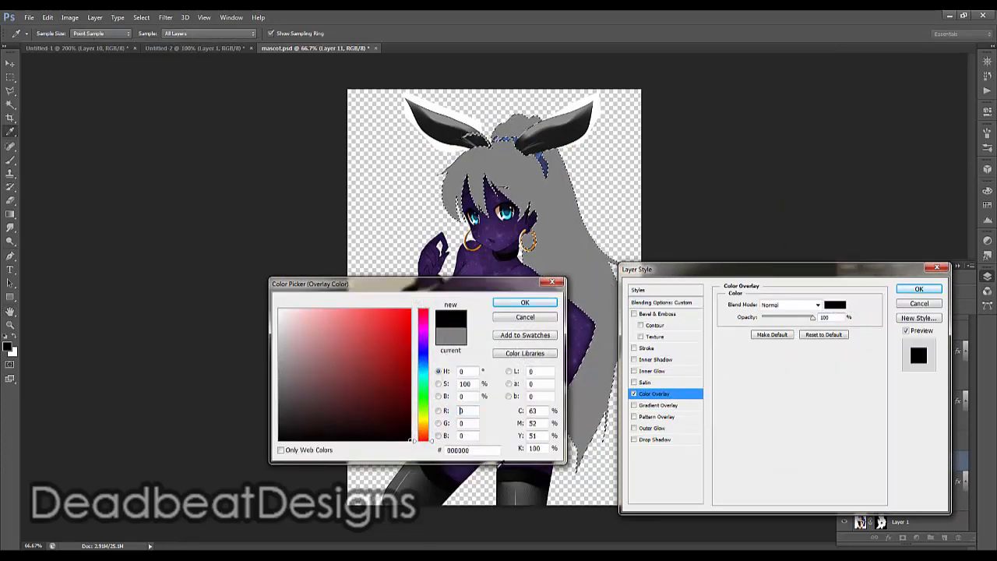
pyautogui.click(526, 303)
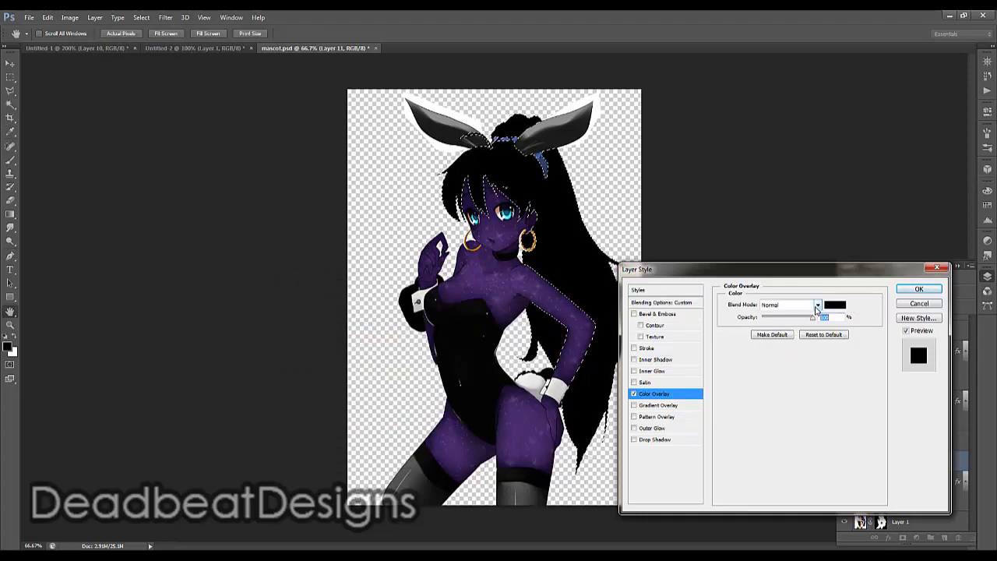
pyautogui.click(836, 305)
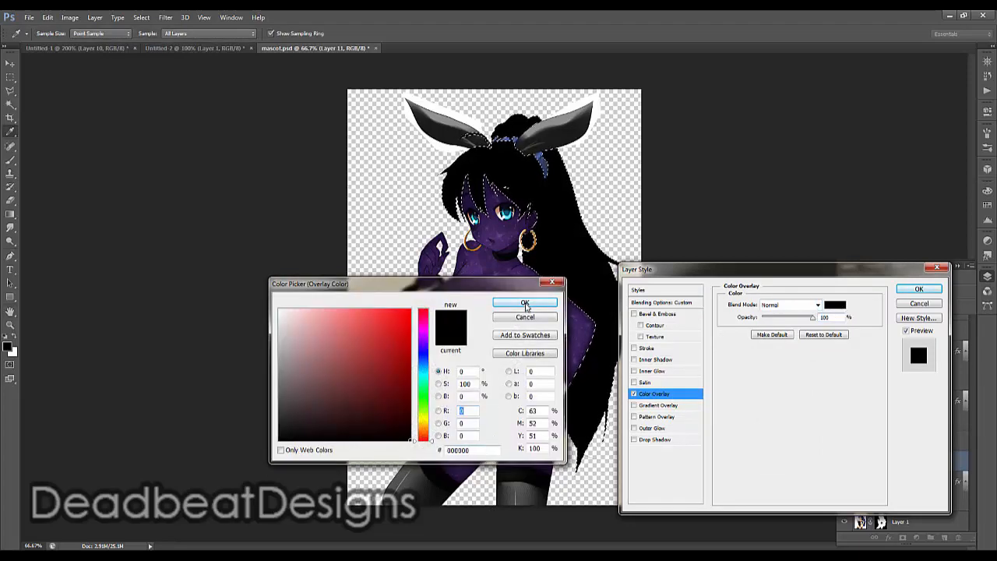
pyautogui.click(525, 303)
# Try the black color overlay in Multiply at 70% opacity and in Linear Burn reduced to about 36%
pyautogui.moveTo(812, 321); pyautogui.dragTo(800, 317)
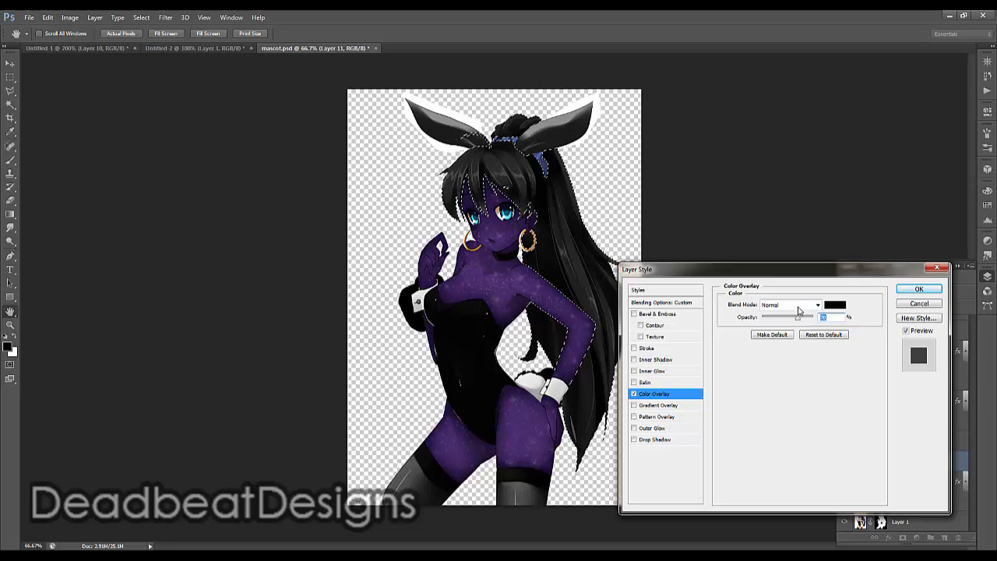
pyautogui.click(817, 305)
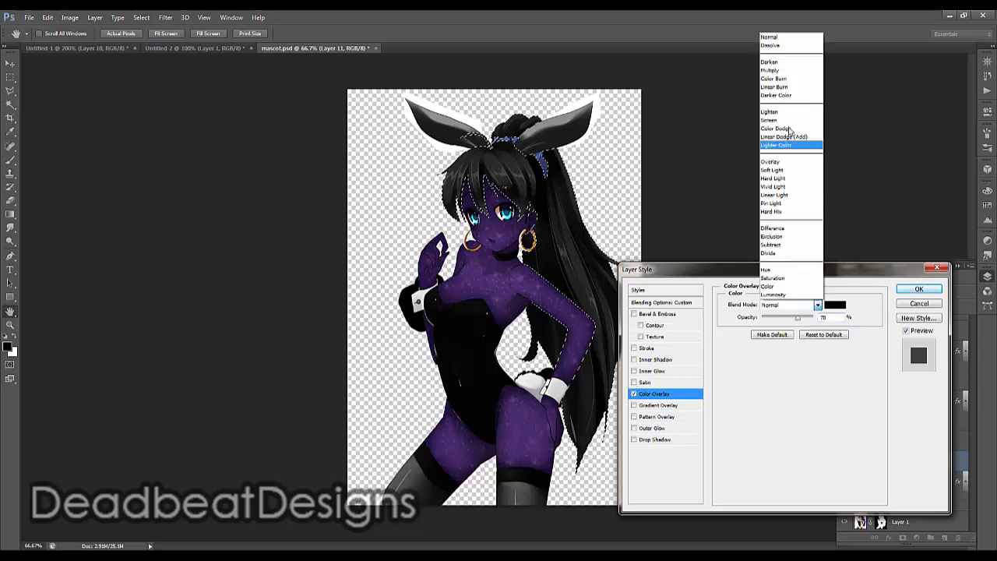
pyautogui.click(789, 71)
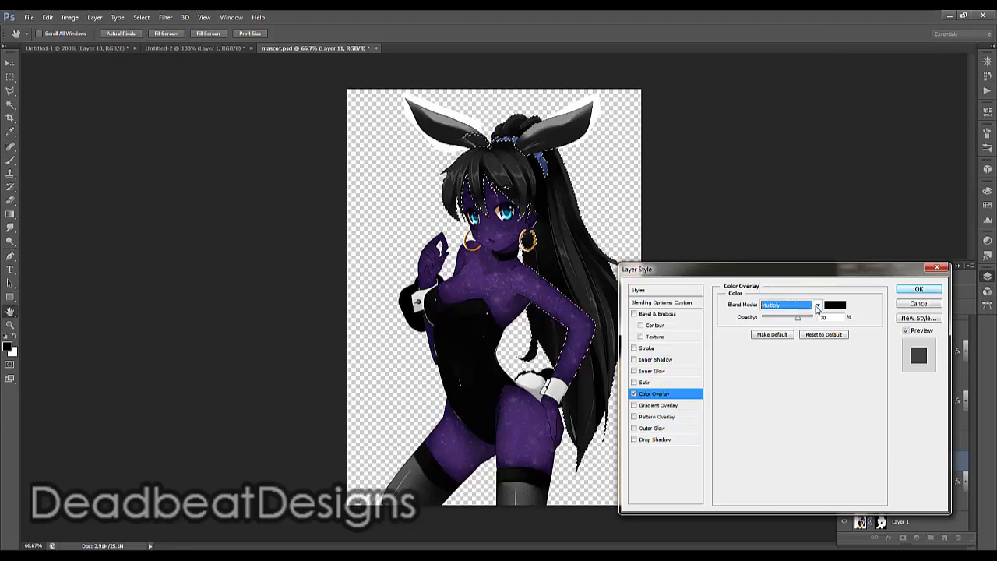
pyautogui.click(818, 304)
pyautogui.click(787, 86)
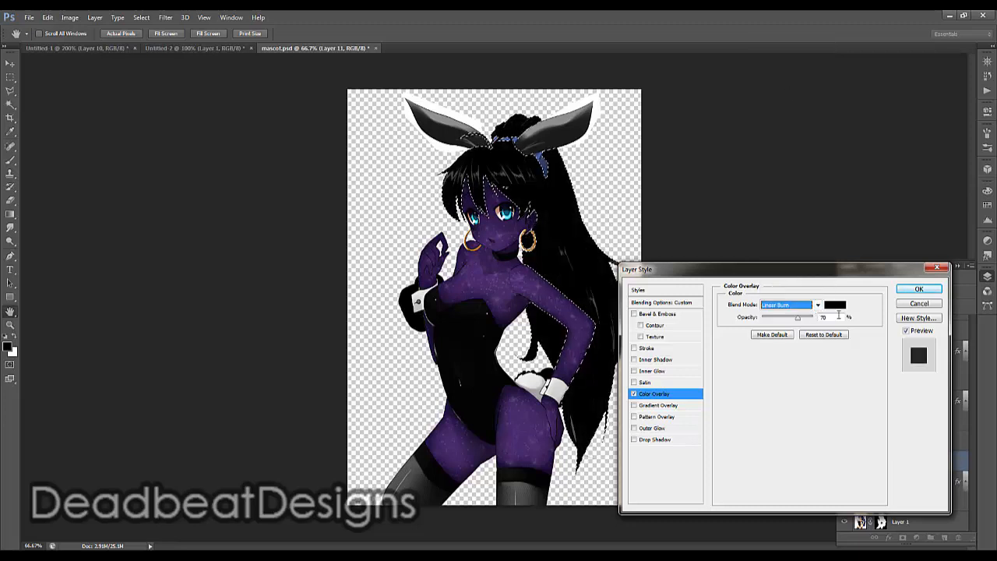
pyautogui.press('Tab')
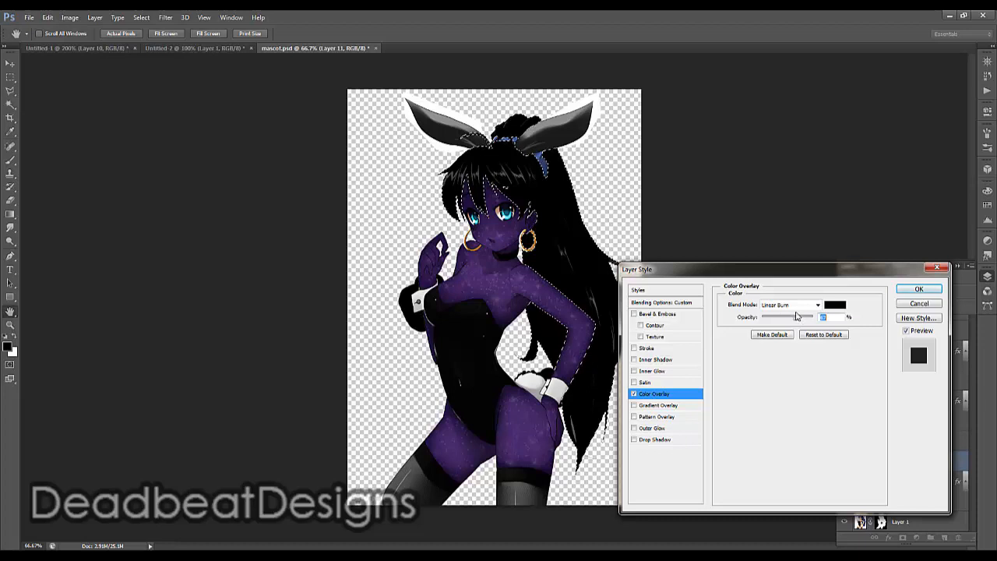
pyautogui.moveTo(793, 312); pyautogui.dragTo(781, 303)
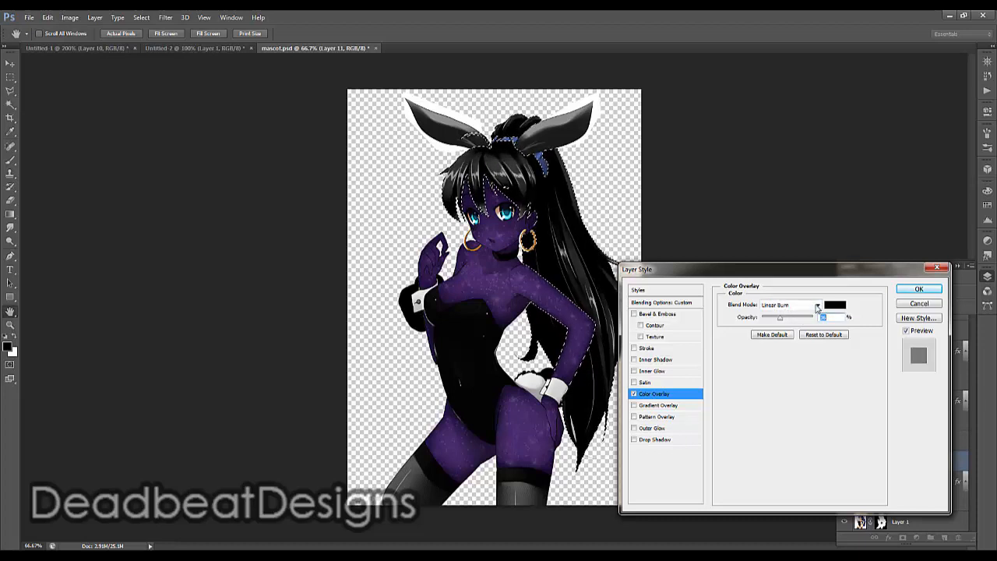
# Set the black color overlay to Multiply at about 71% opacity and apply the layer style
pyautogui.click(810, 305)
pyautogui.click(772, 72)
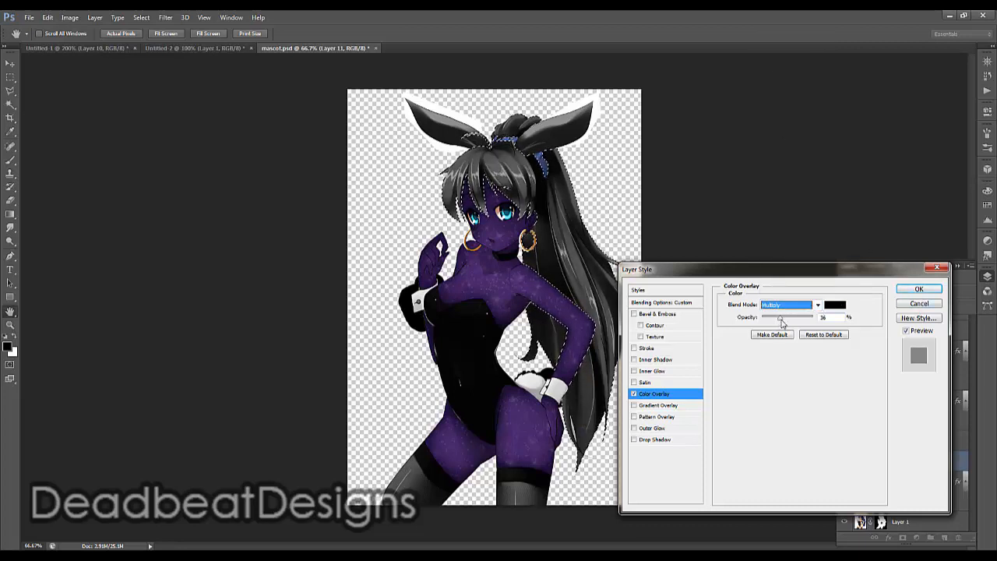
pyautogui.moveTo(783, 320); pyautogui.dragTo(803, 320)
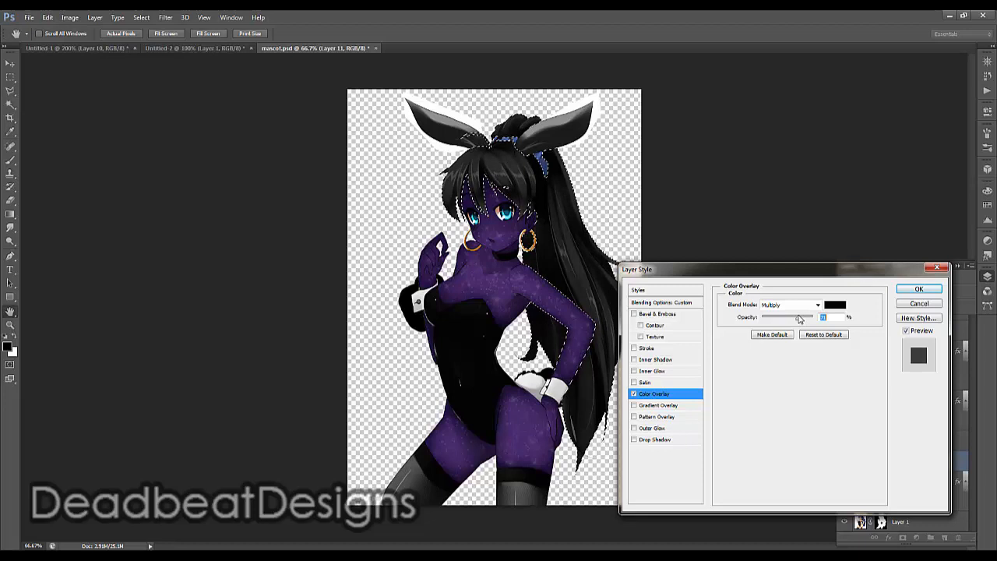
pyautogui.click(919, 292)
# Show the white hair layer, Layer 10, and hide the black hair layer, Layer 11
pyautogui.scroll(-2, 912, 399)
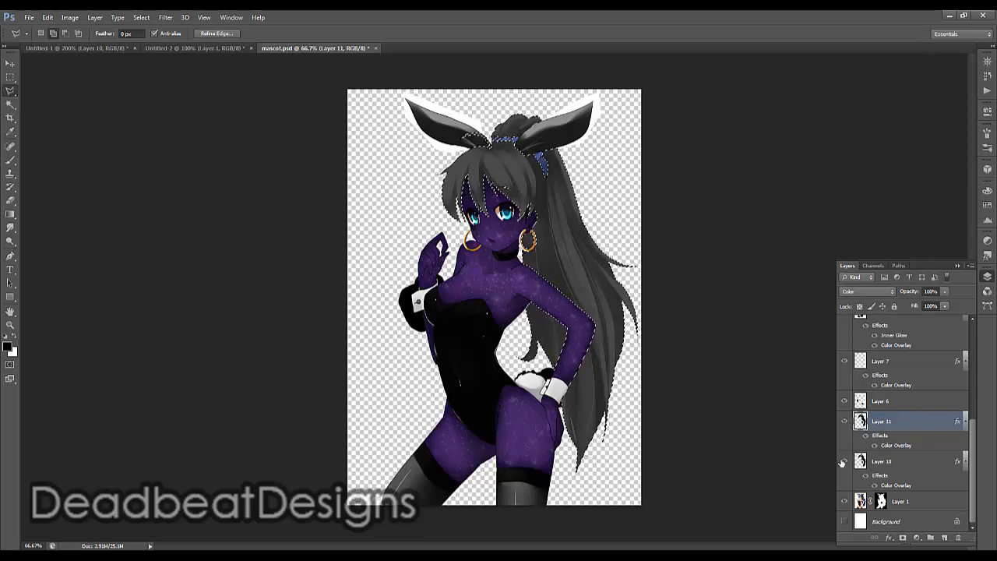
pyautogui.click(845, 422)
pyautogui.click(844, 422)
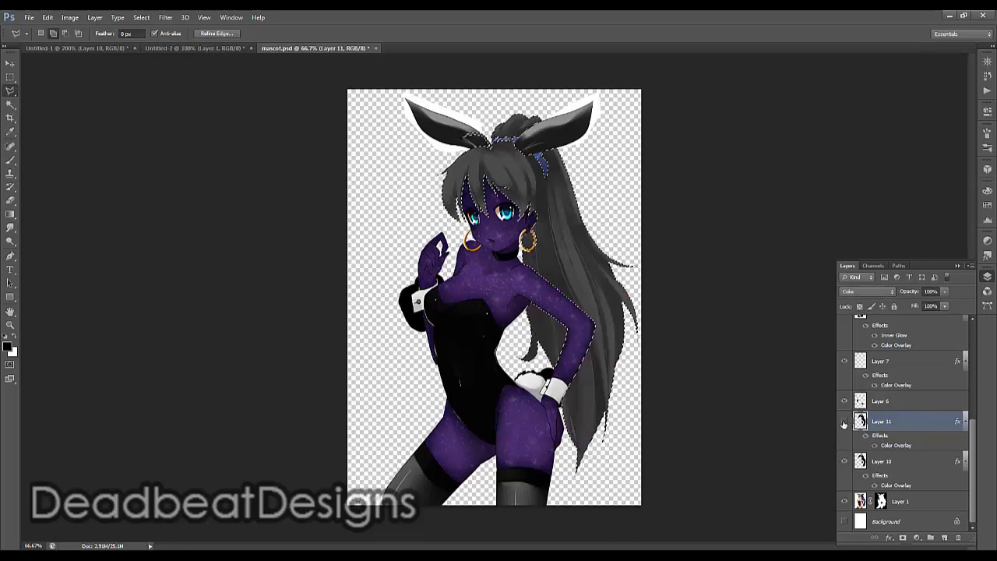
pyautogui.click(845, 423)
# Deselect the hair selection
pyautogui.click(141, 17)
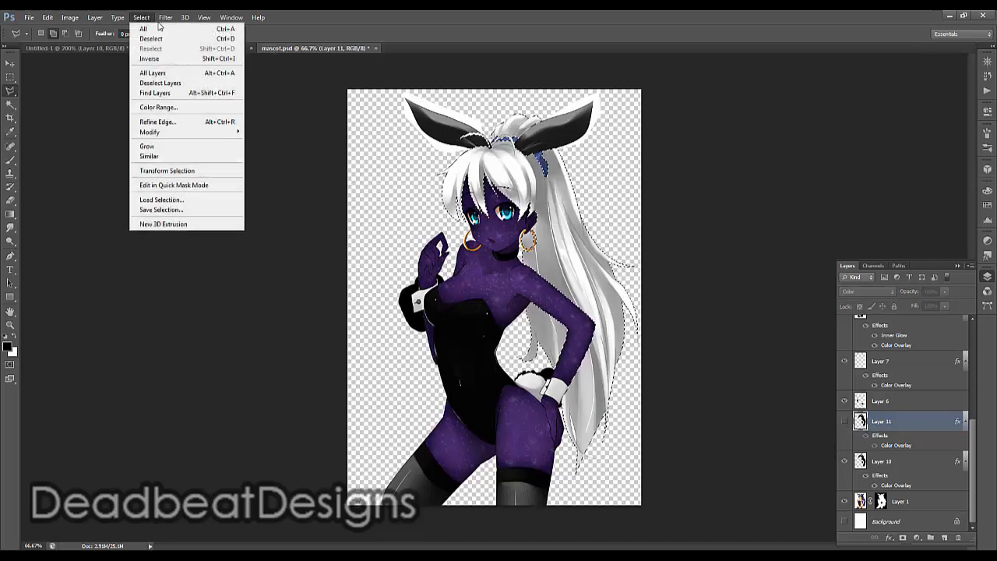
pyautogui.click(141, 17)
pyautogui.click(141, 17)
pyautogui.click(152, 39)
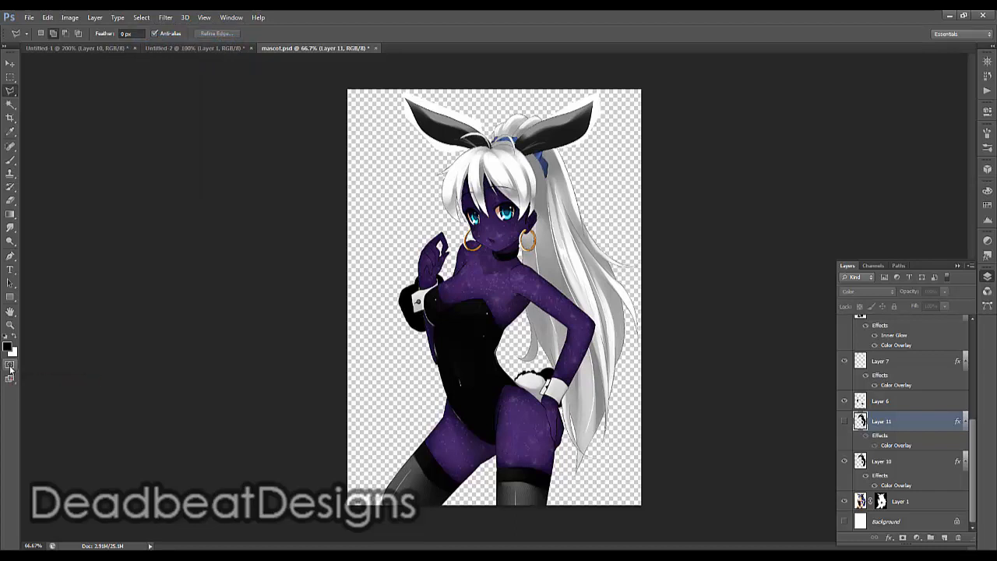
# In Quick Mask mode, paint over the lower ponytail and surrounding body with a soft 500 px brush at 0% hardness
pyautogui.click(10, 366)
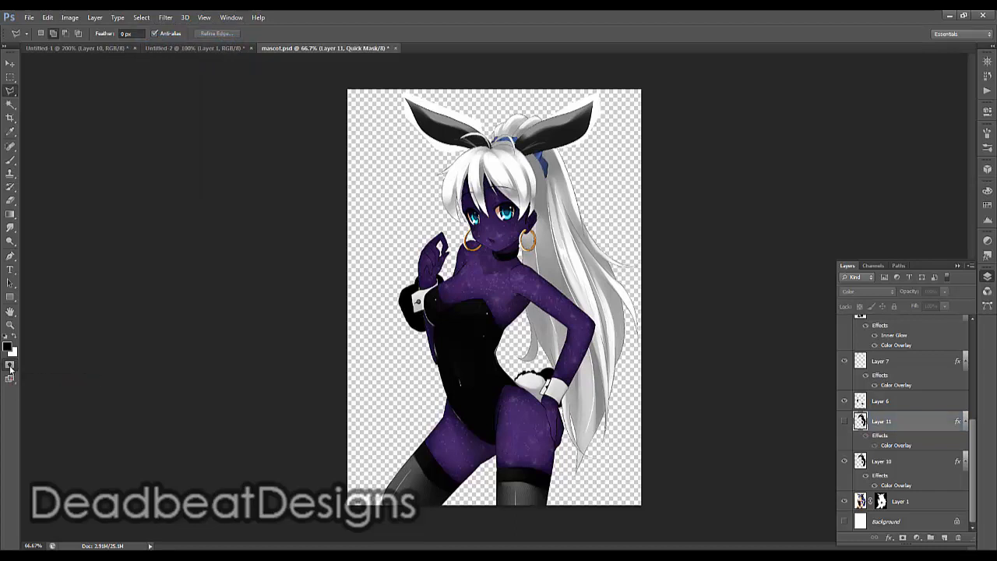
pyautogui.click(10, 159)
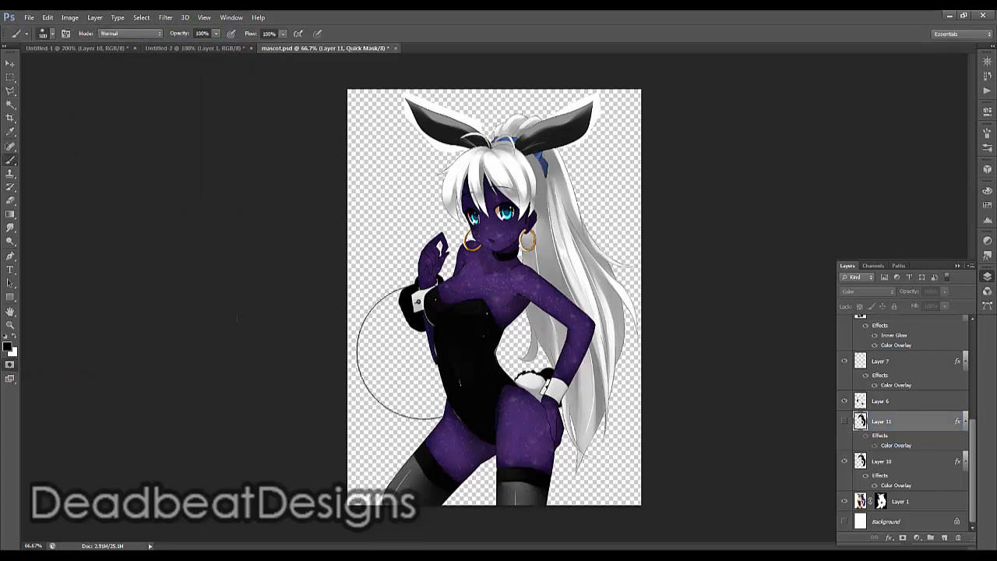
pyautogui.rightClick(572, 393)
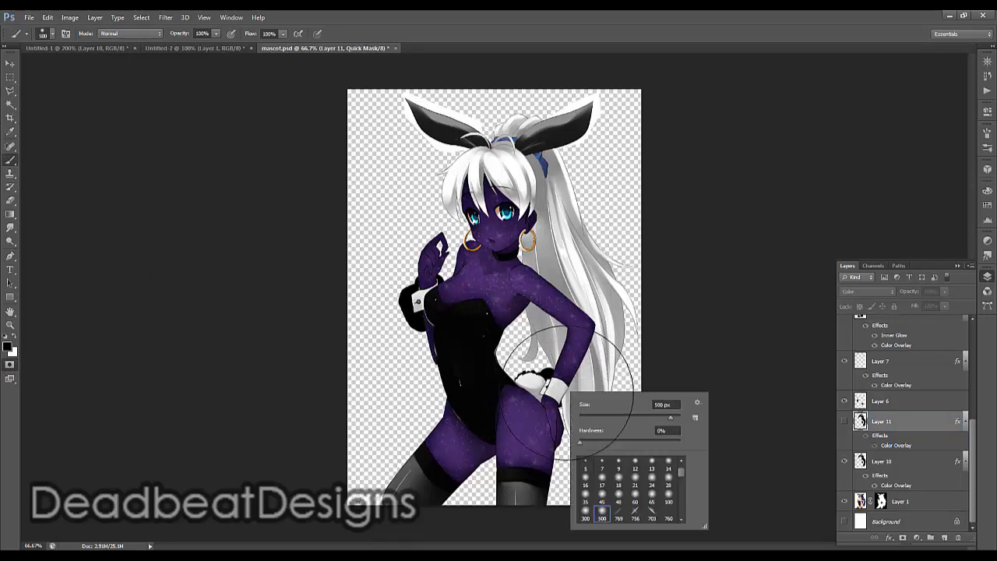
pyautogui.moveTo(567, 413)
pyautogui.mouseDown()
pyautogui.moveTo(677, 383)
pyautogui.moveTo(608, 365)
pyautogui.moveTo(607, 321)
pyautogui.moveTo(695, 262)
pyautogui.moveTo(690, 379)
pyautogui.mouseUp()
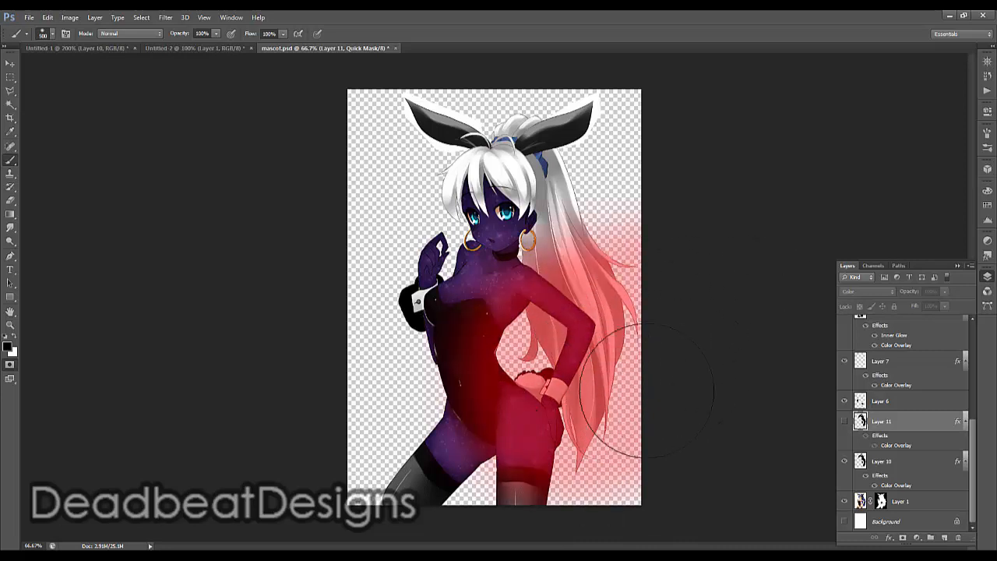
pyautogui.moveTo(558, 477)
pyautogui.mouseDown()
pyautogui.moveTo(587, 464)
pyautogui.moveTo(530, 382)
pyautogui.moveTo(531, 341)
pyautogui.moveTo(523, 351)
pyautogui.moveTo(565, 319)
pyautogui.moveTo(530, 343)
pyautogui.moveTo(628, 473)
pyautogui.moveTo(661, 470)
pyautogui.moveTo(655, 449)
pyautogui.moveTo(551, 440)
pyautogui.moveTo(538, 390)
pyautogui.moveTo(508, 351)
pyautogui.moveTo(566, 376)
pyautogui.mouseUp()
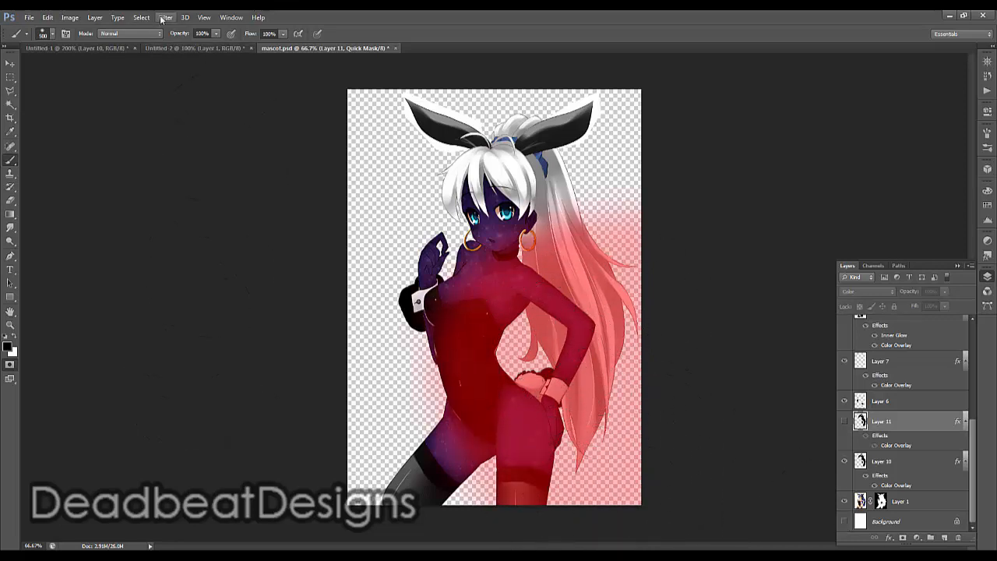
# Soften the quick mask with a Gaussian Blur of about 63.5 pixels
pyautogui.click(166, 17)
pyautogui.moveTo(172, 122)
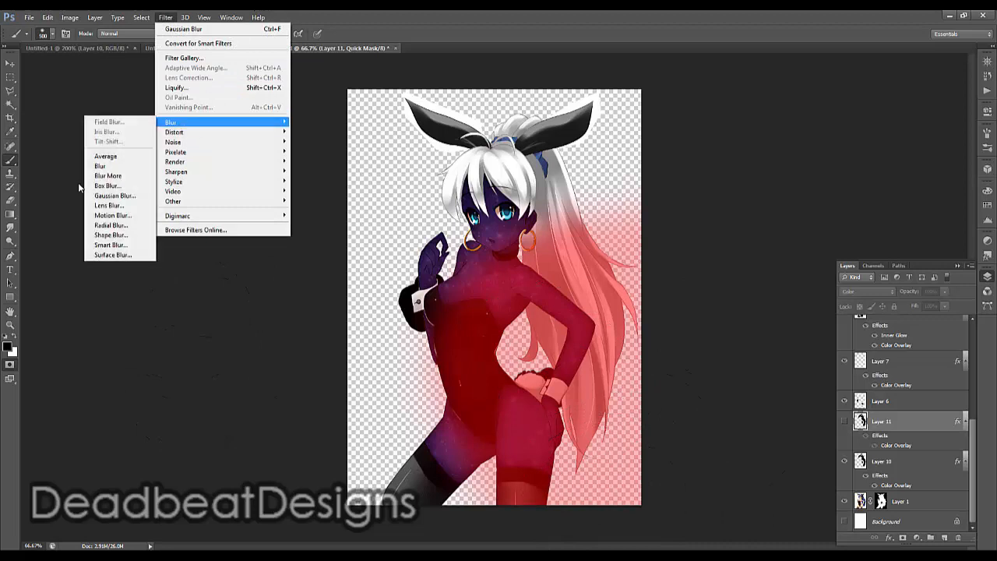
pyautogui.click(119, 195)
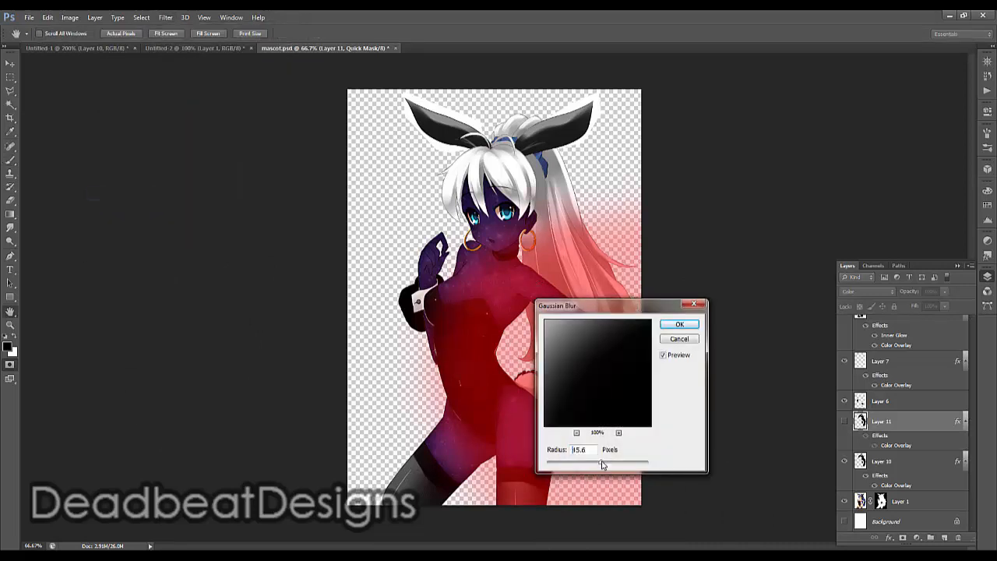
pyautogui.moveTo(600, 466); pyautogui.dragTo(603, 464)
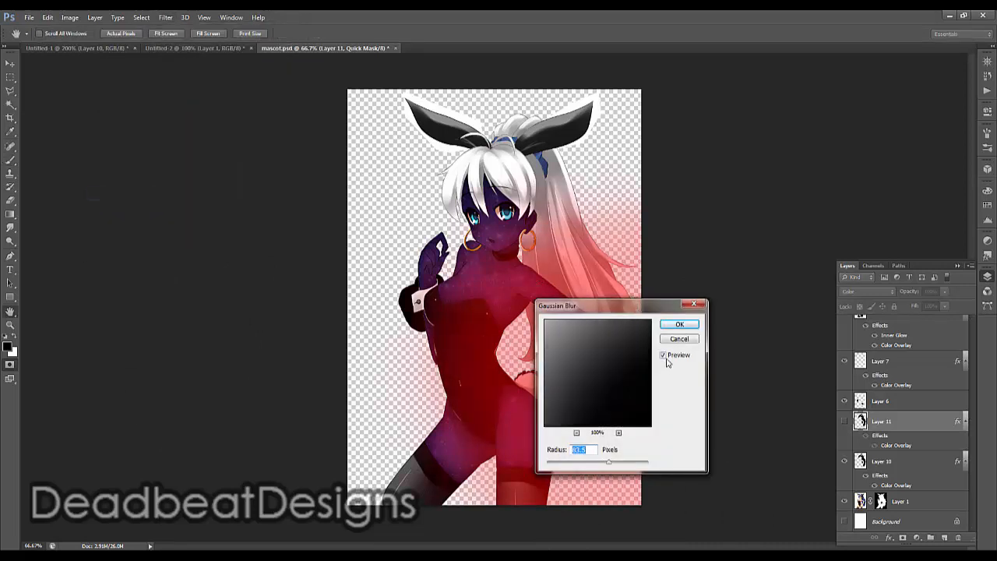
pyautogui.click(680, 324)
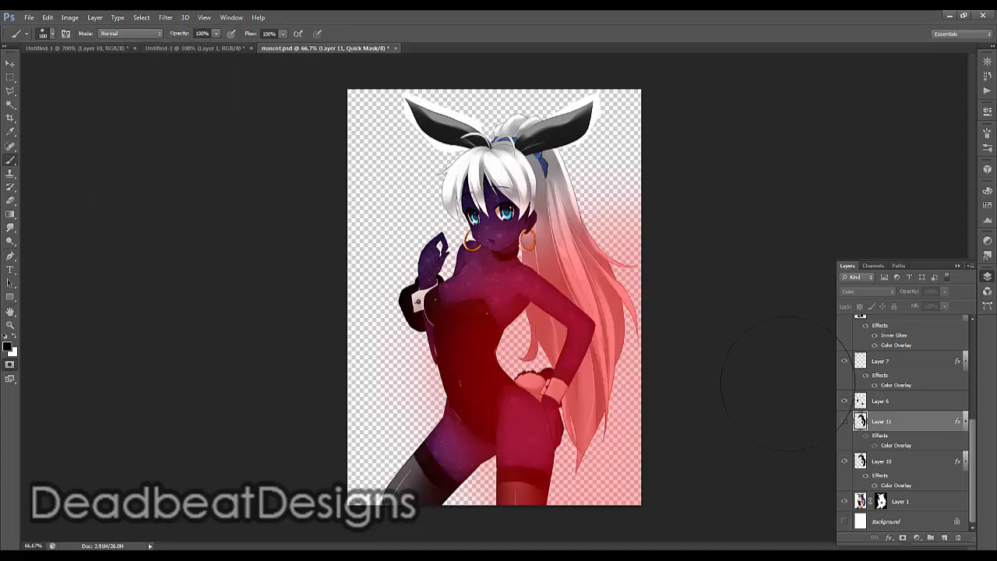
# Show Layer 11, convert the quick mask to a selection and delete the upper hair from that layer
pyautogui.click(845, 422)
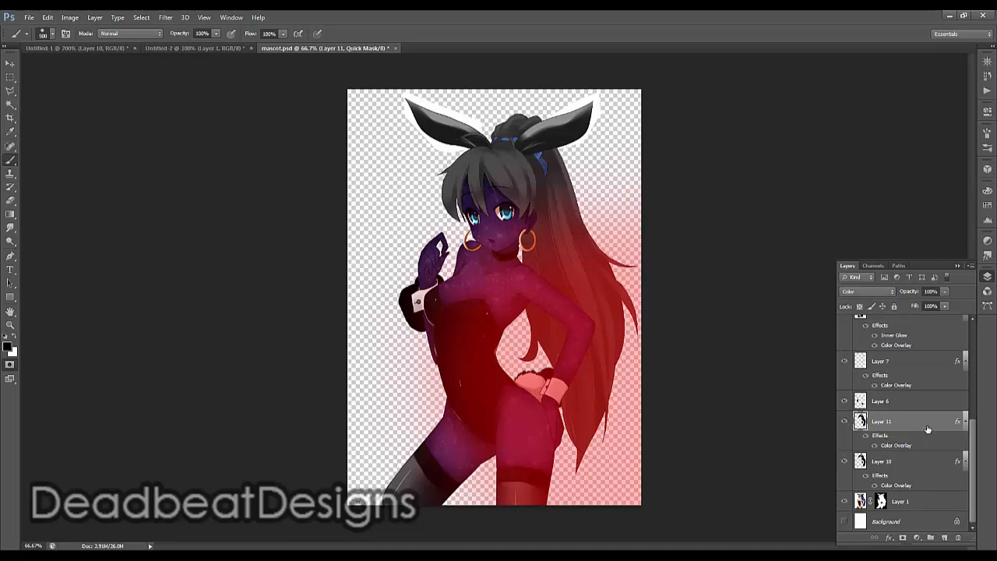
pyautogui.click(10, 364)
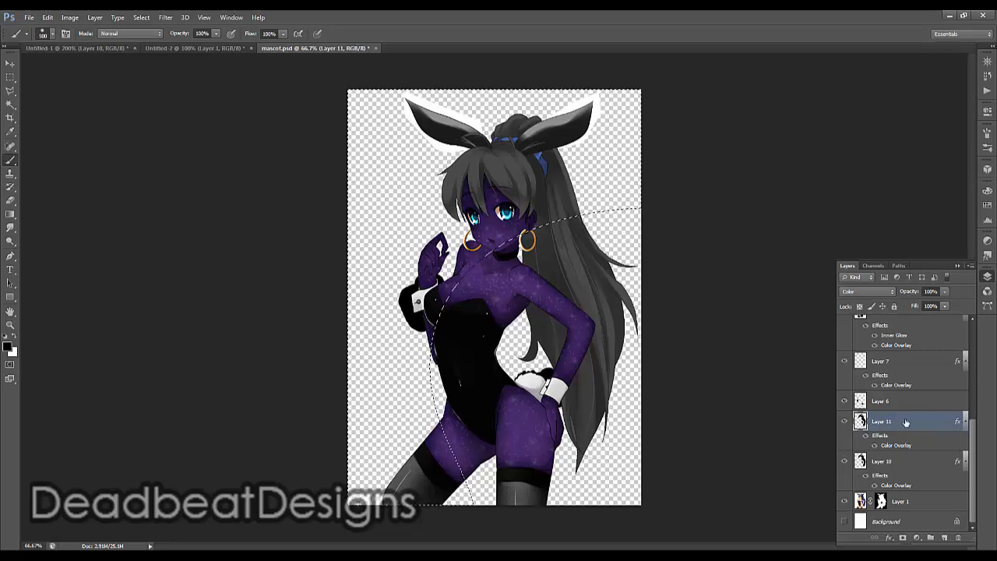
pyautogui.press('Delete')
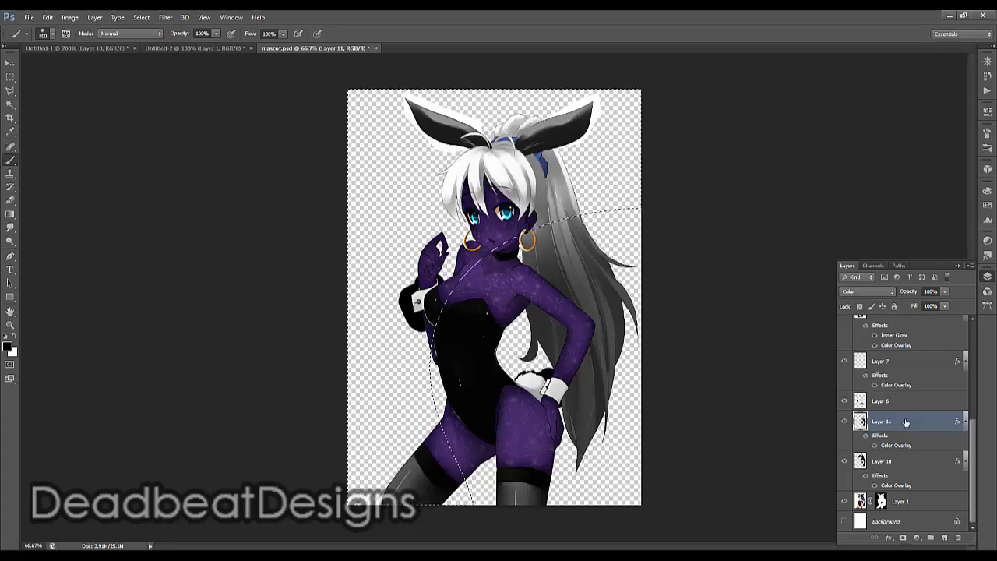
# Invert the selection and delete the lower hair area from the white hair layer, Layer 10
pyautogui.click(904, 461)
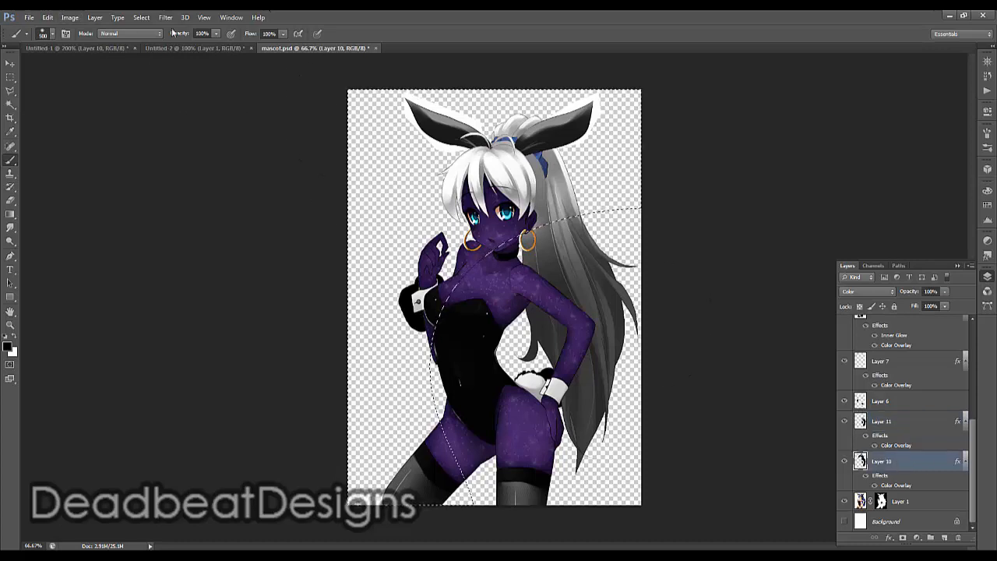
pyautogui.click(141, 18)
pyautogui.click(166, 61)
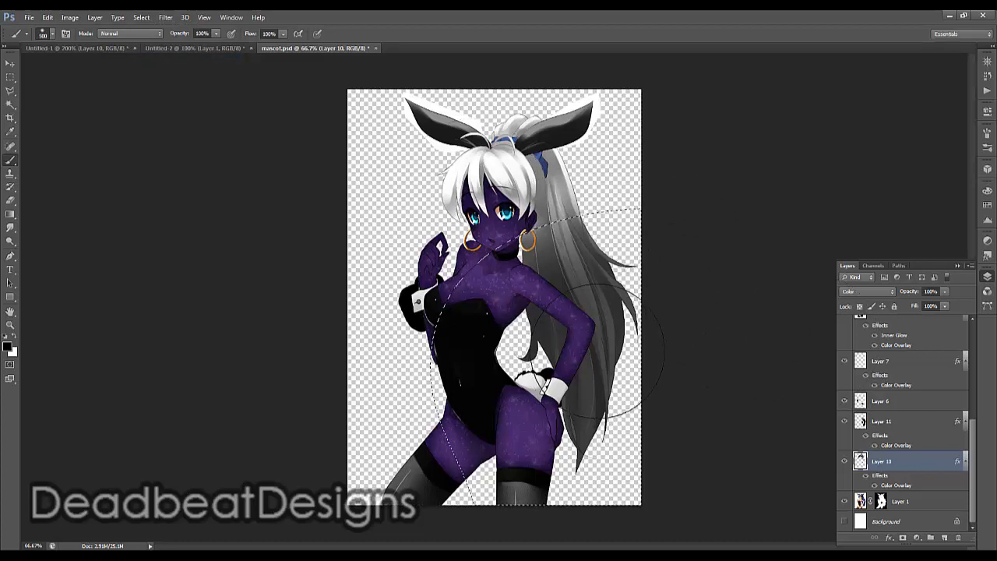
pyautogui.moveTo(596, 351); pyautogui.dragTo(579, 312)
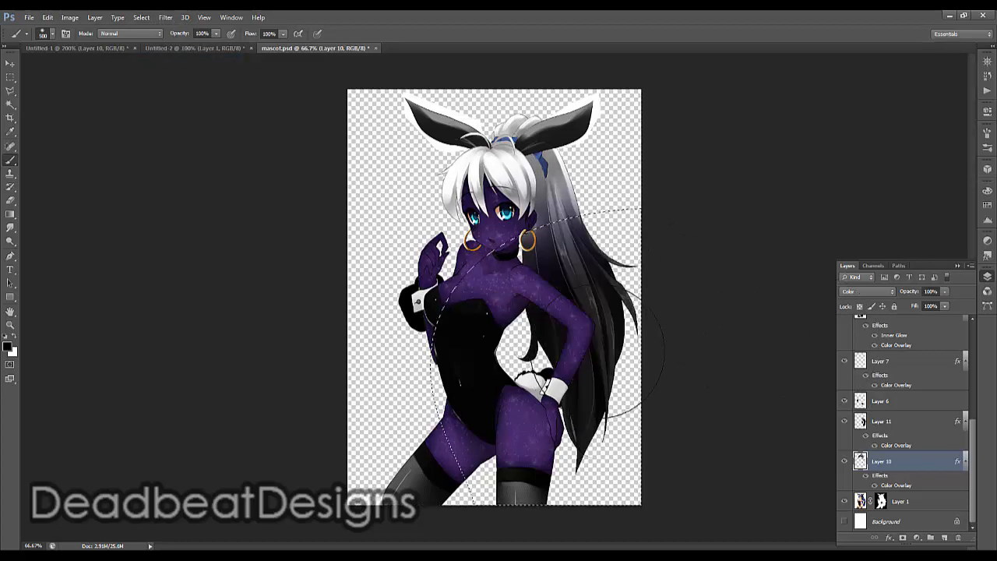
# Clear the selection and add a new empty layer above Layer 10
pyautogui.click(141, 18)
pyautogui.click(152, 38)
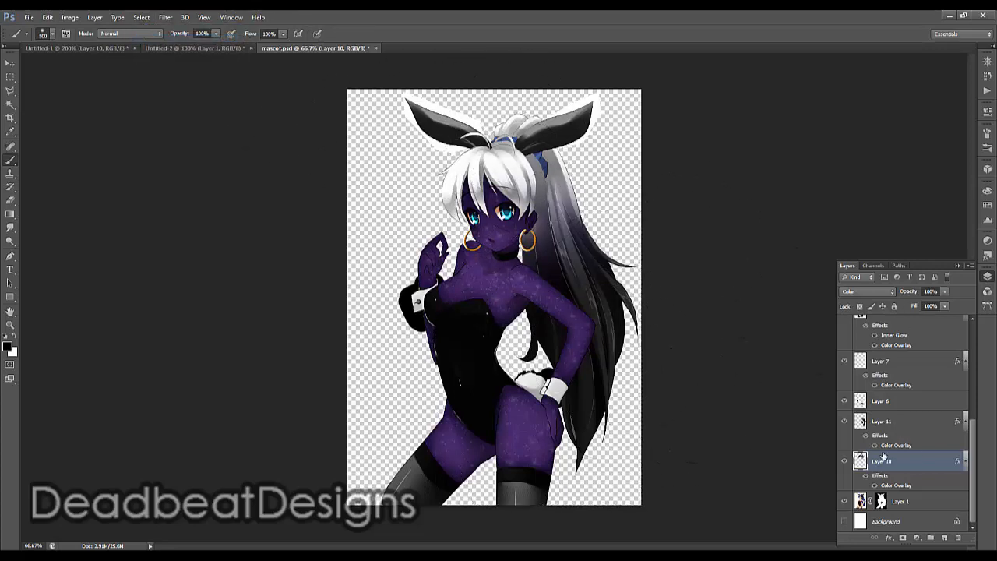
pyautogui.click(944, 539)
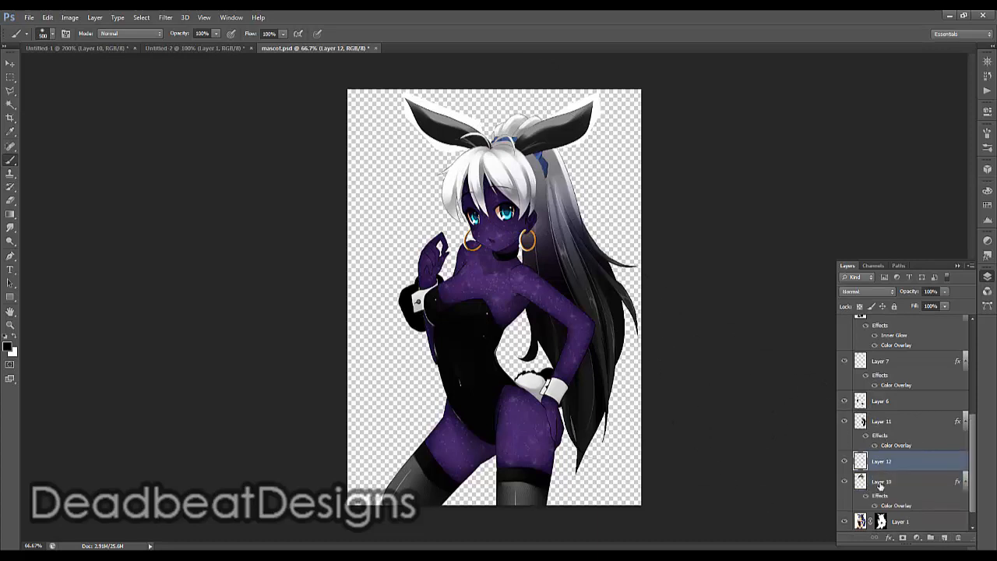
# Add another new layer directly above Layer 1 and set its blend mode to Color
pyautogui.scroll(5, 888, 480)
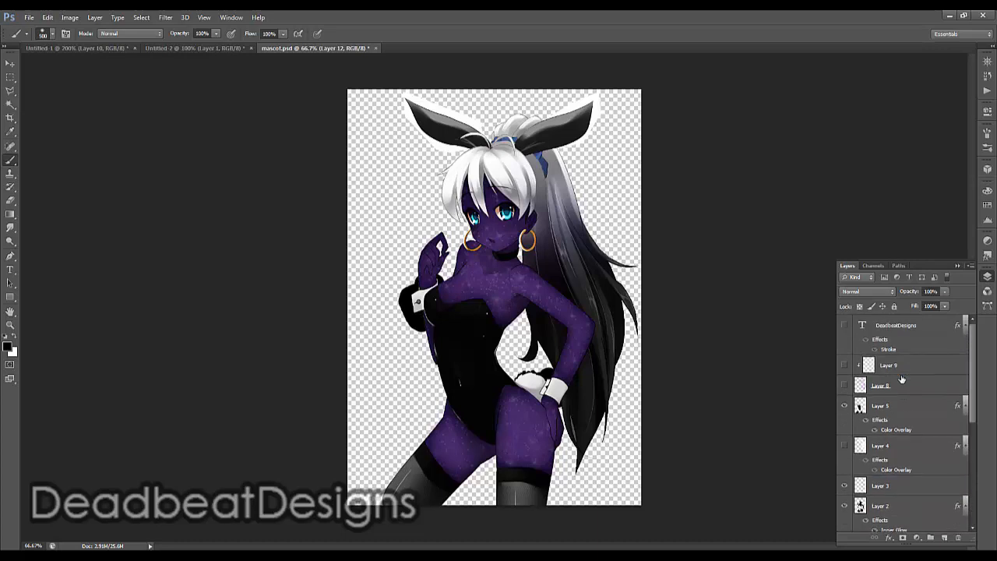
pyautogui.click(901, 387)
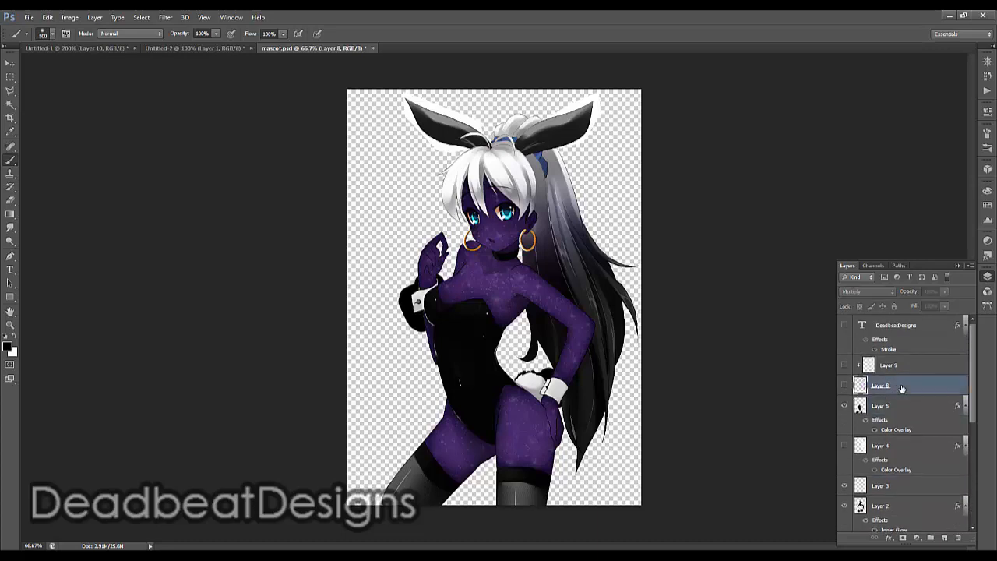
pyautogui.scroll(-5, 900, 409)
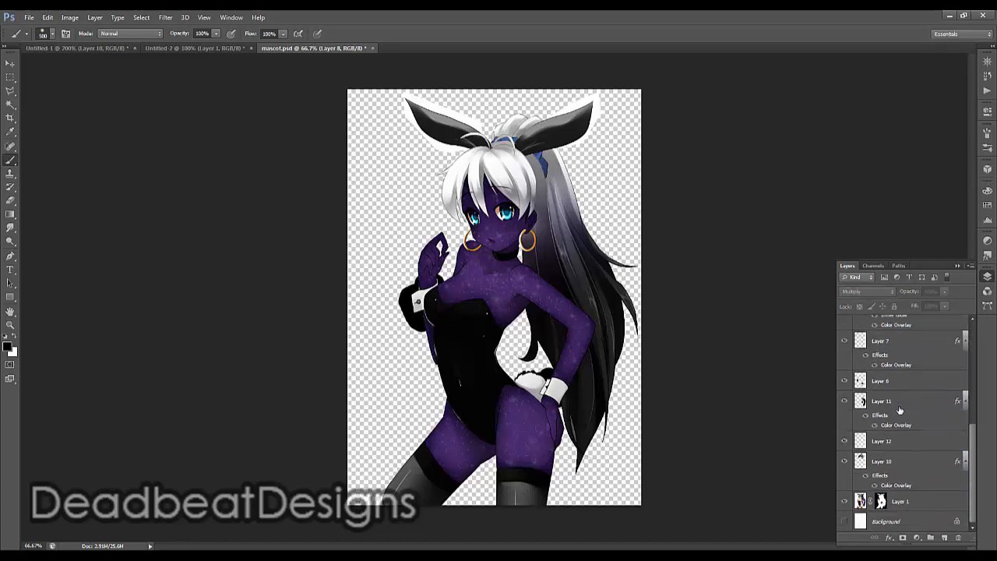
pyautogui.click(907, 461)
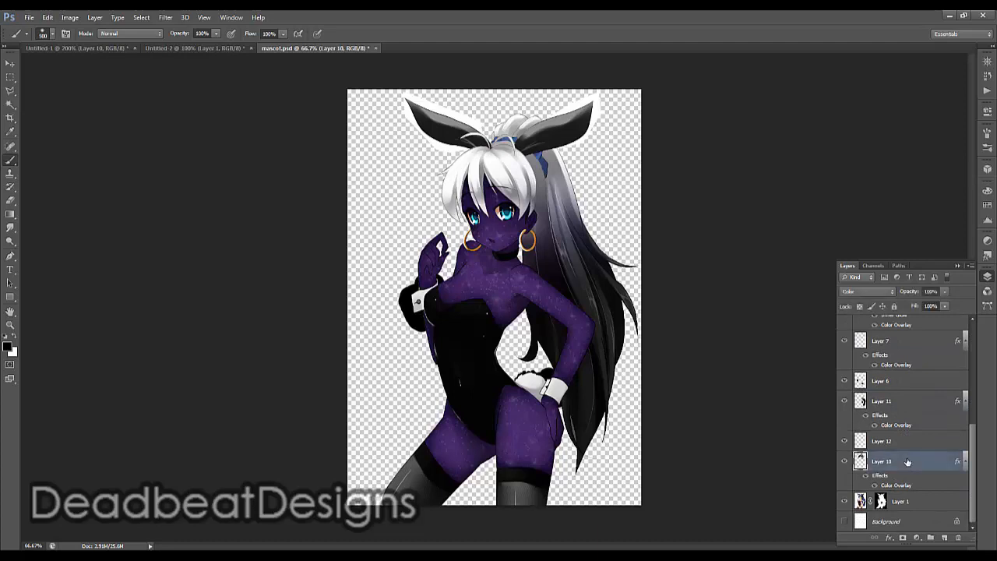
pyautogui.click(904, 503)
pyautogui.click(946, 536)
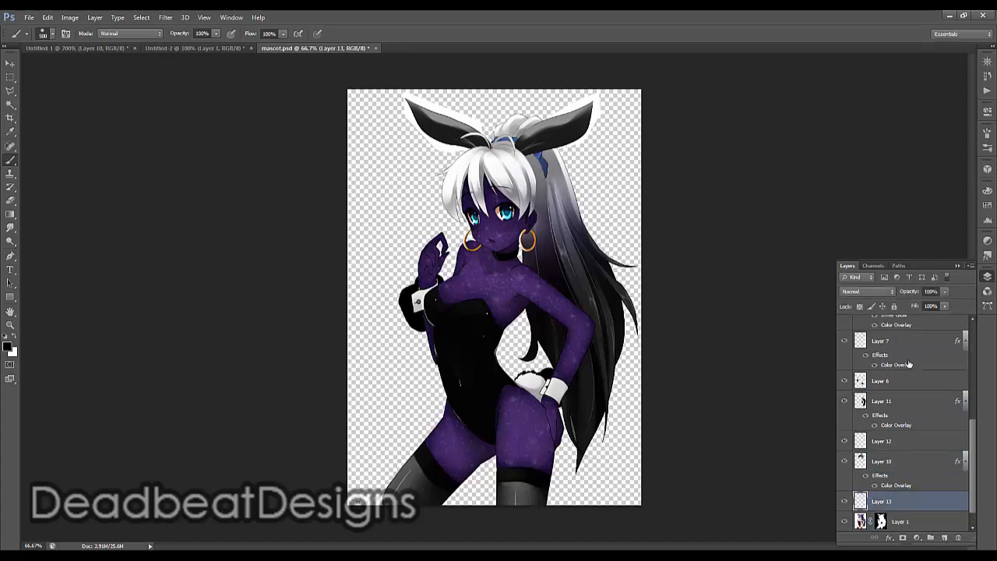
pyautogui.click(867, 291)
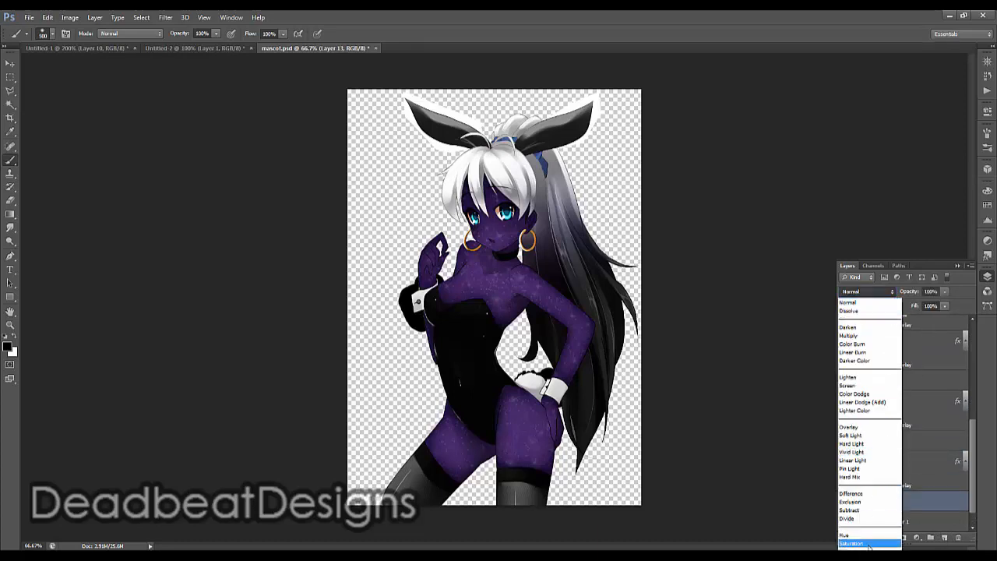
pyautogui.click(851, 551)
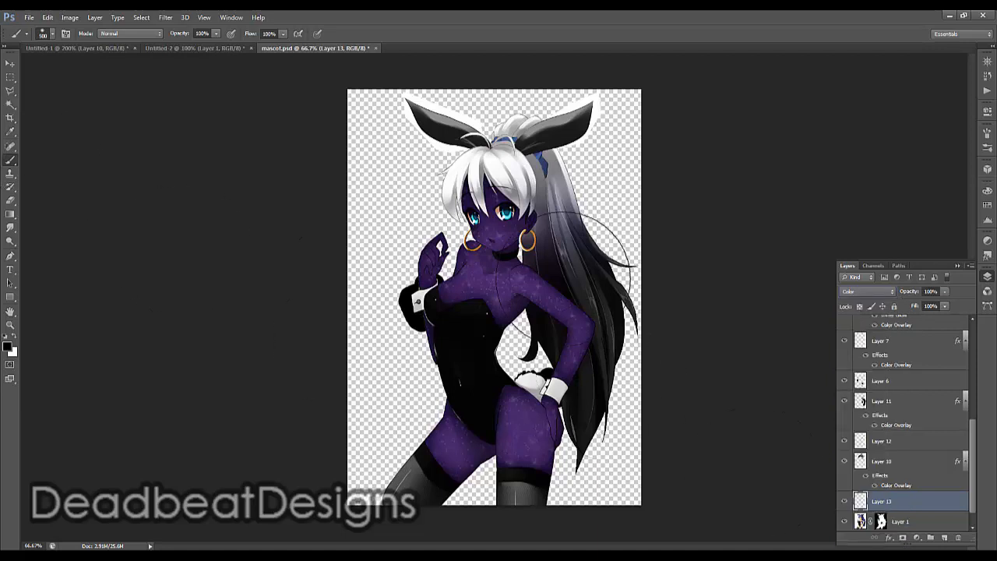
# Choose a small hard round brush at 100% hardness for painting on the new Color layer
pyautogui.rightClick(657, 288)
pyautogui.click(593, 282)
pyautogui.rightClick(592, 282)
pyautogui.scroll(3, 630, 391)
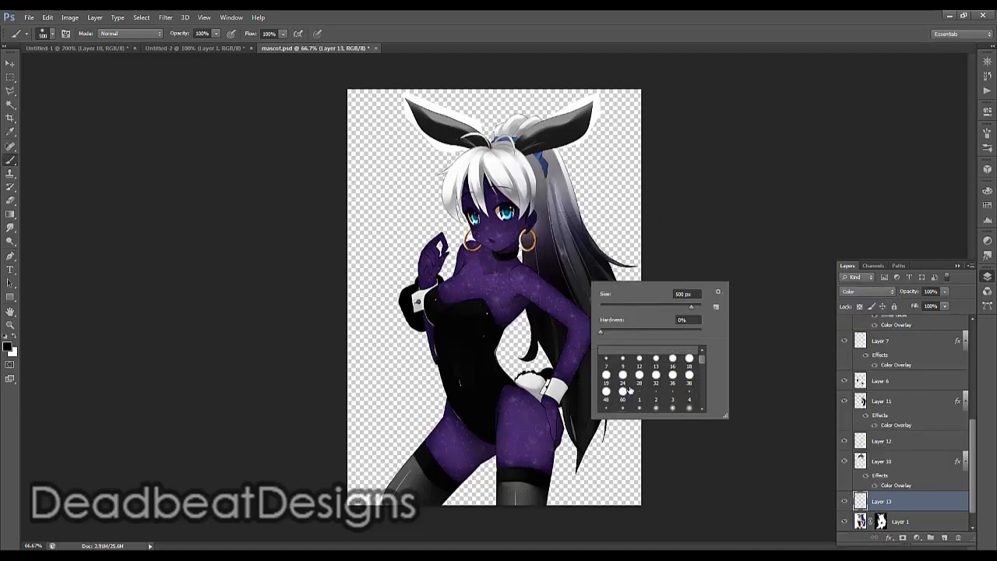
pyautogui.click(629, 389)
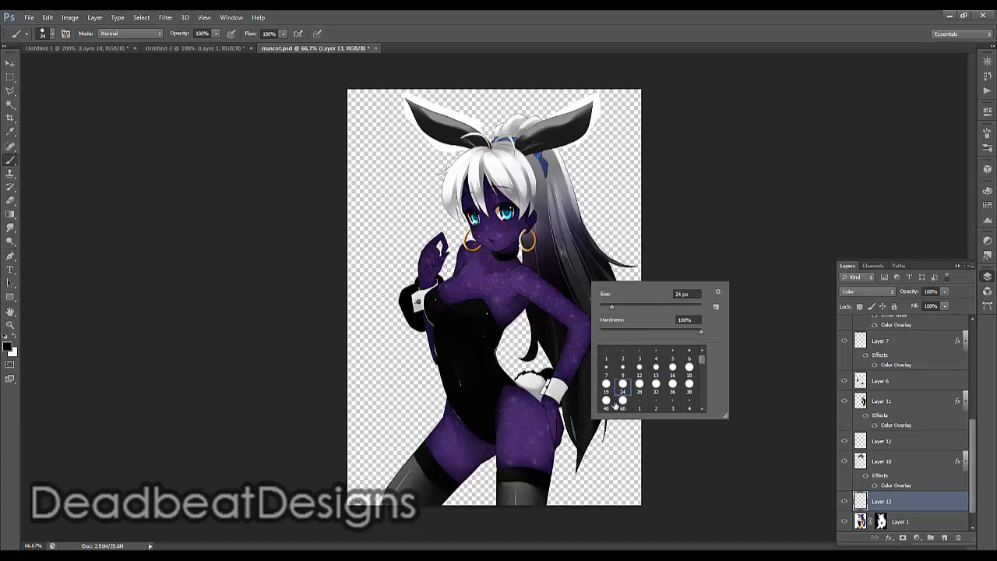
pyautogui.click(613, 403)
pyautogui.click(550, 214)
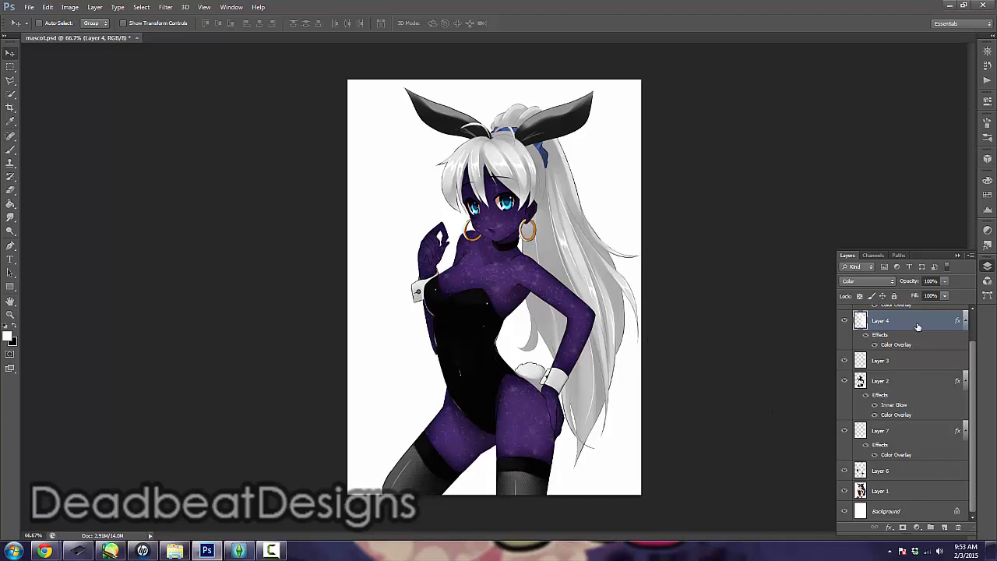
# Duplicate the hair layer, Layer 4, turn off the copy's Color Overlay and lower its fill opacity
pyautogui.moveTo(918, 324); pyautogui.dragTo(944, 527)
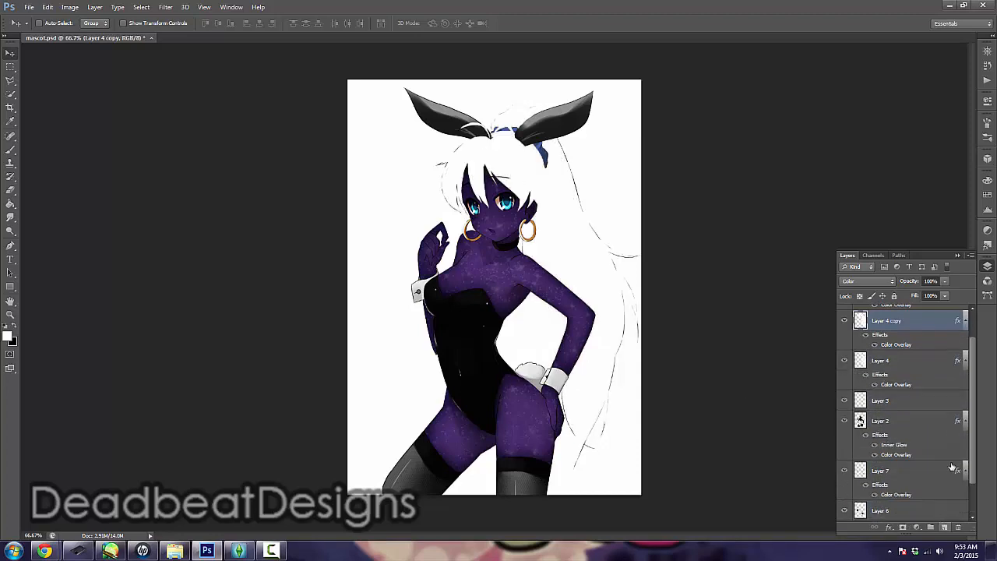
pyautogui.doubleClick(932, 326)
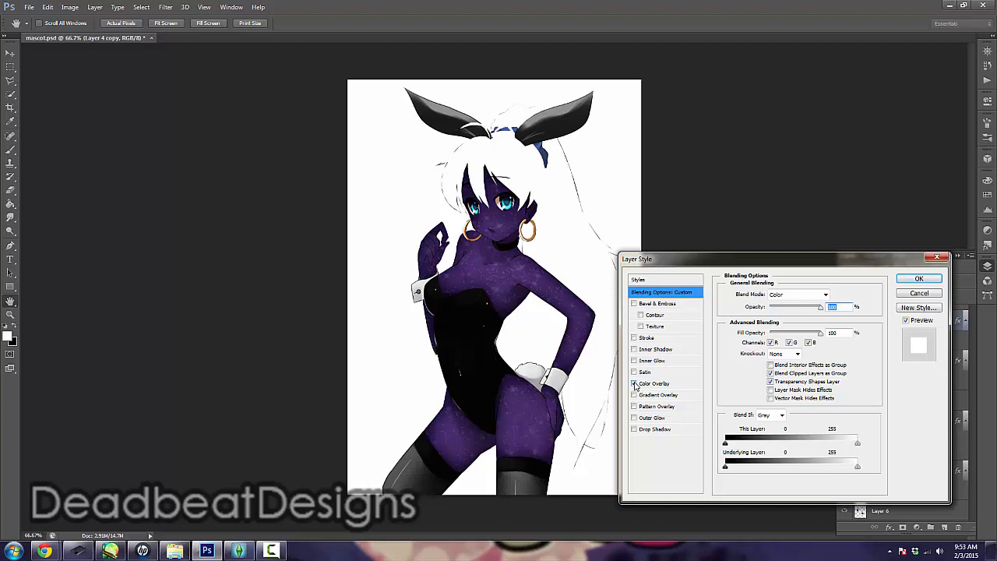
pyautogui.click(635, 384)
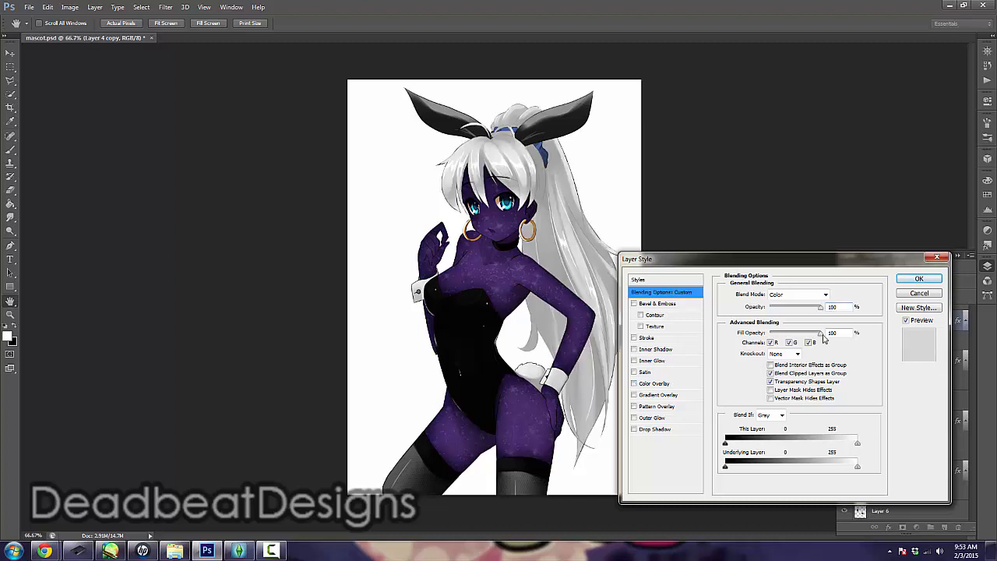
pyautogui.moveTo(823, 337); pyautogui.dragTo(728, 341)
# Add a linear black-to-white Gradient Overlay to Layer 4 copy with its blend mode set to Multiply
pyautogui.click(661, 396)
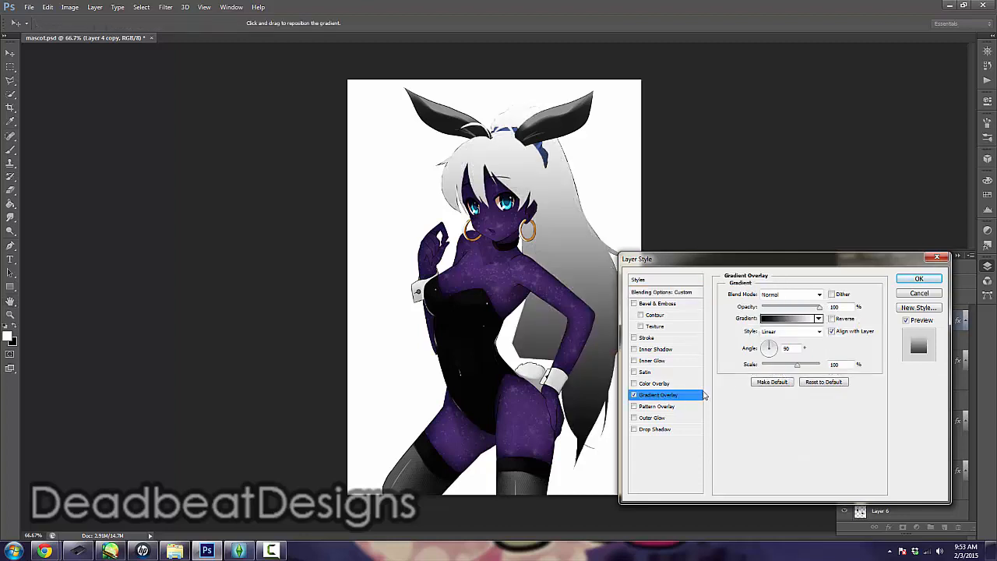
pyautogui.click(773, 318)
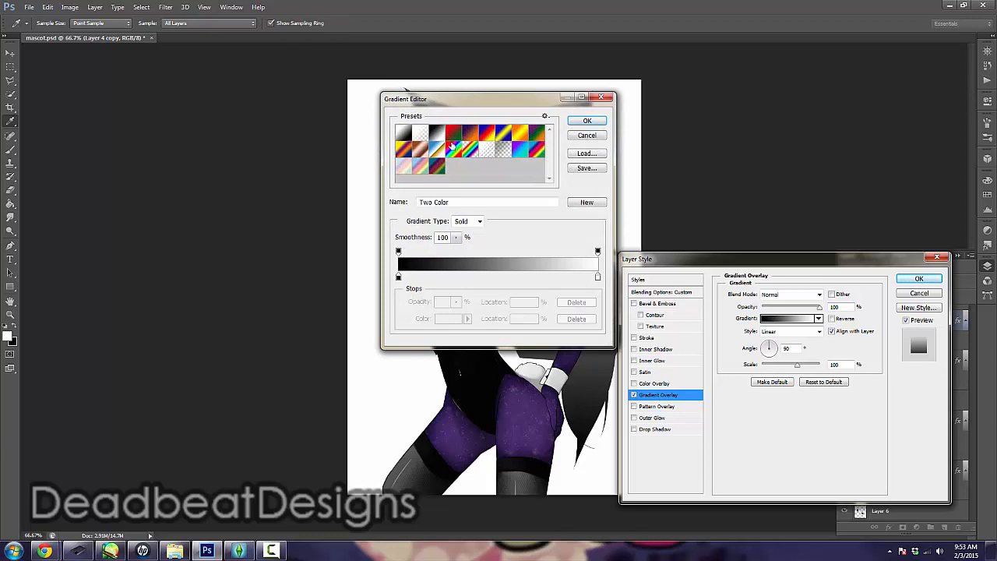
pyautogui.click(587, 121)
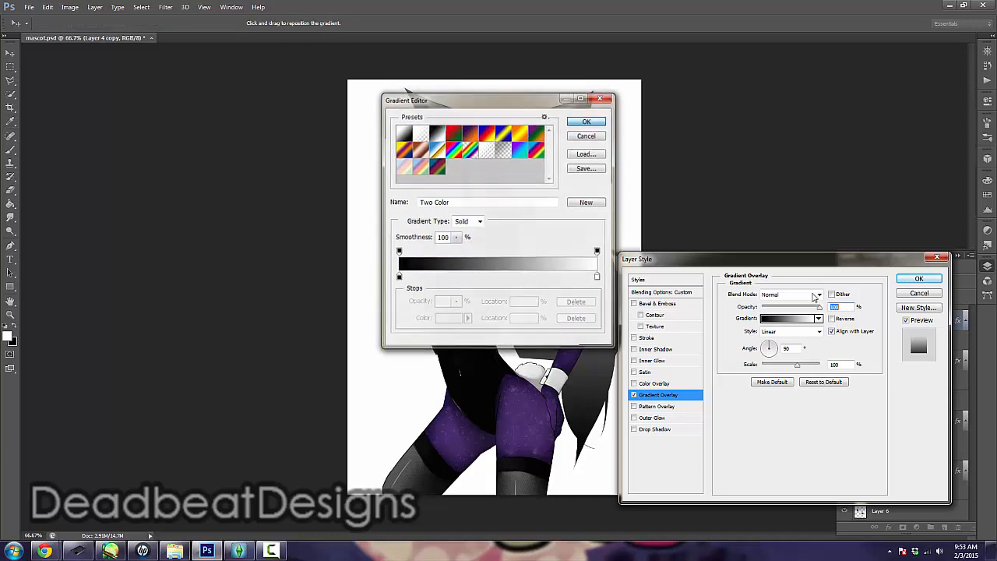
pyautogui.click(822, 295)
pyautogui.click(787, 58)
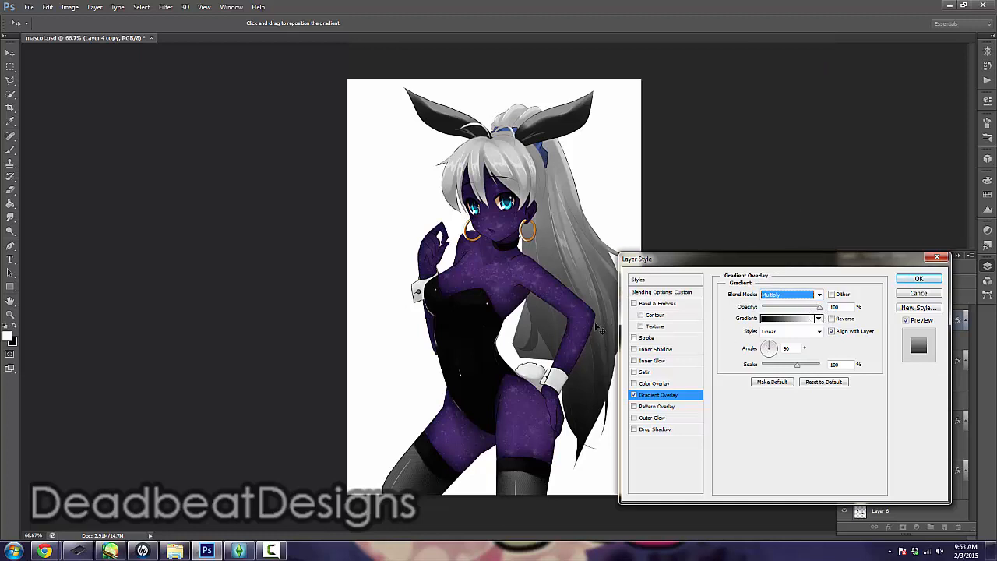
# Shift the gradient upward over the ponytail, set its scale to 54% and angle to 111°, and slightly lower its opacity
pyautogui.moveTo(603, 329); pyautogui.dragTo(598, 306)
pyautogui.moveTo(798, 364); pyautogui.dragTo(777, 366)
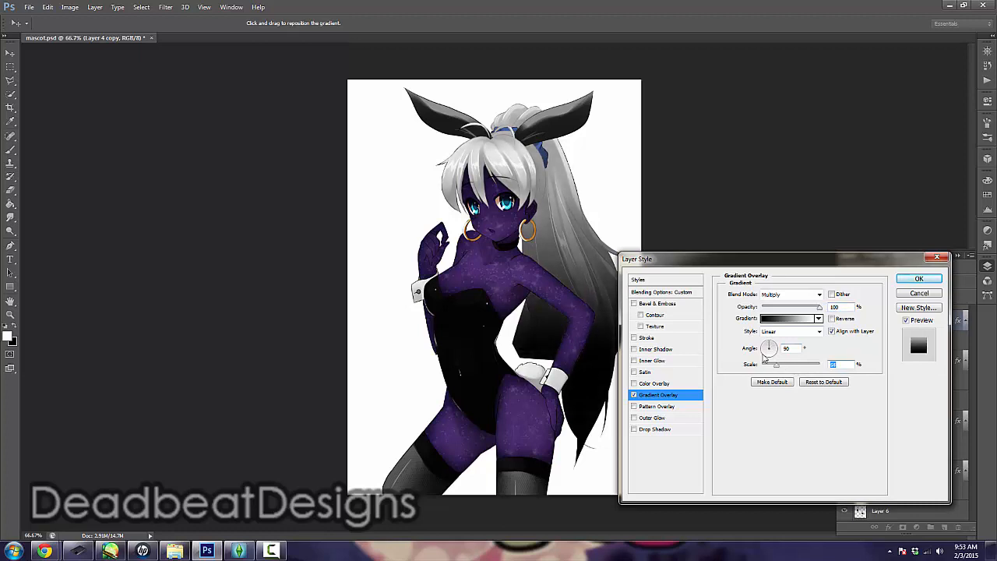
pyautogui.moveTo(604, 316); pyautogui.dragTo(605, 298)
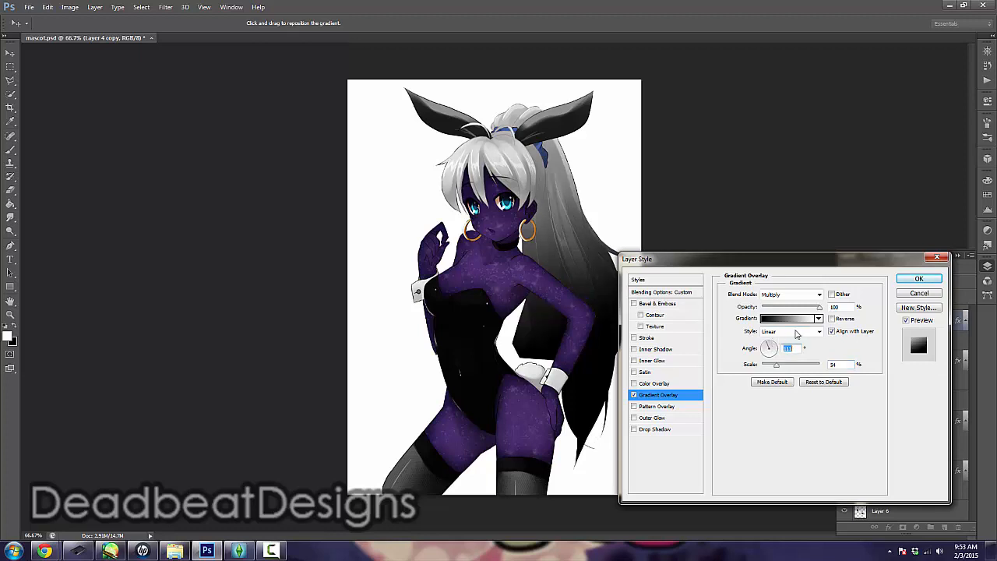
pyautogui.moveTo(819, 309)
pyautogui.mouseDown()
pyautogui.moveTo(801, 309)
pyautogui.moveTo(830, 312)
pyautogui.mouseUp()
pyautogui.moveTo(821, 304); pyautogui.dragTo(817, 306)
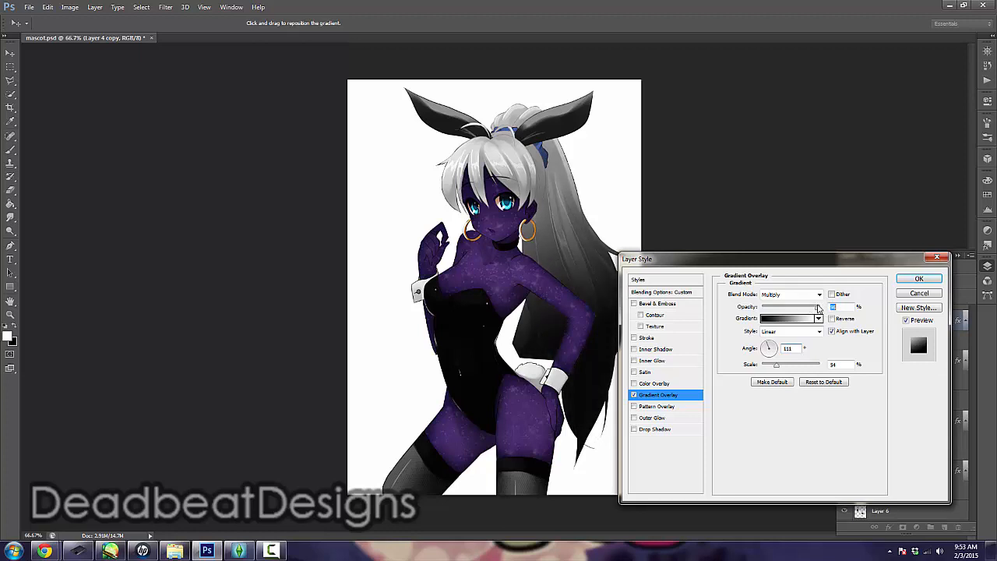